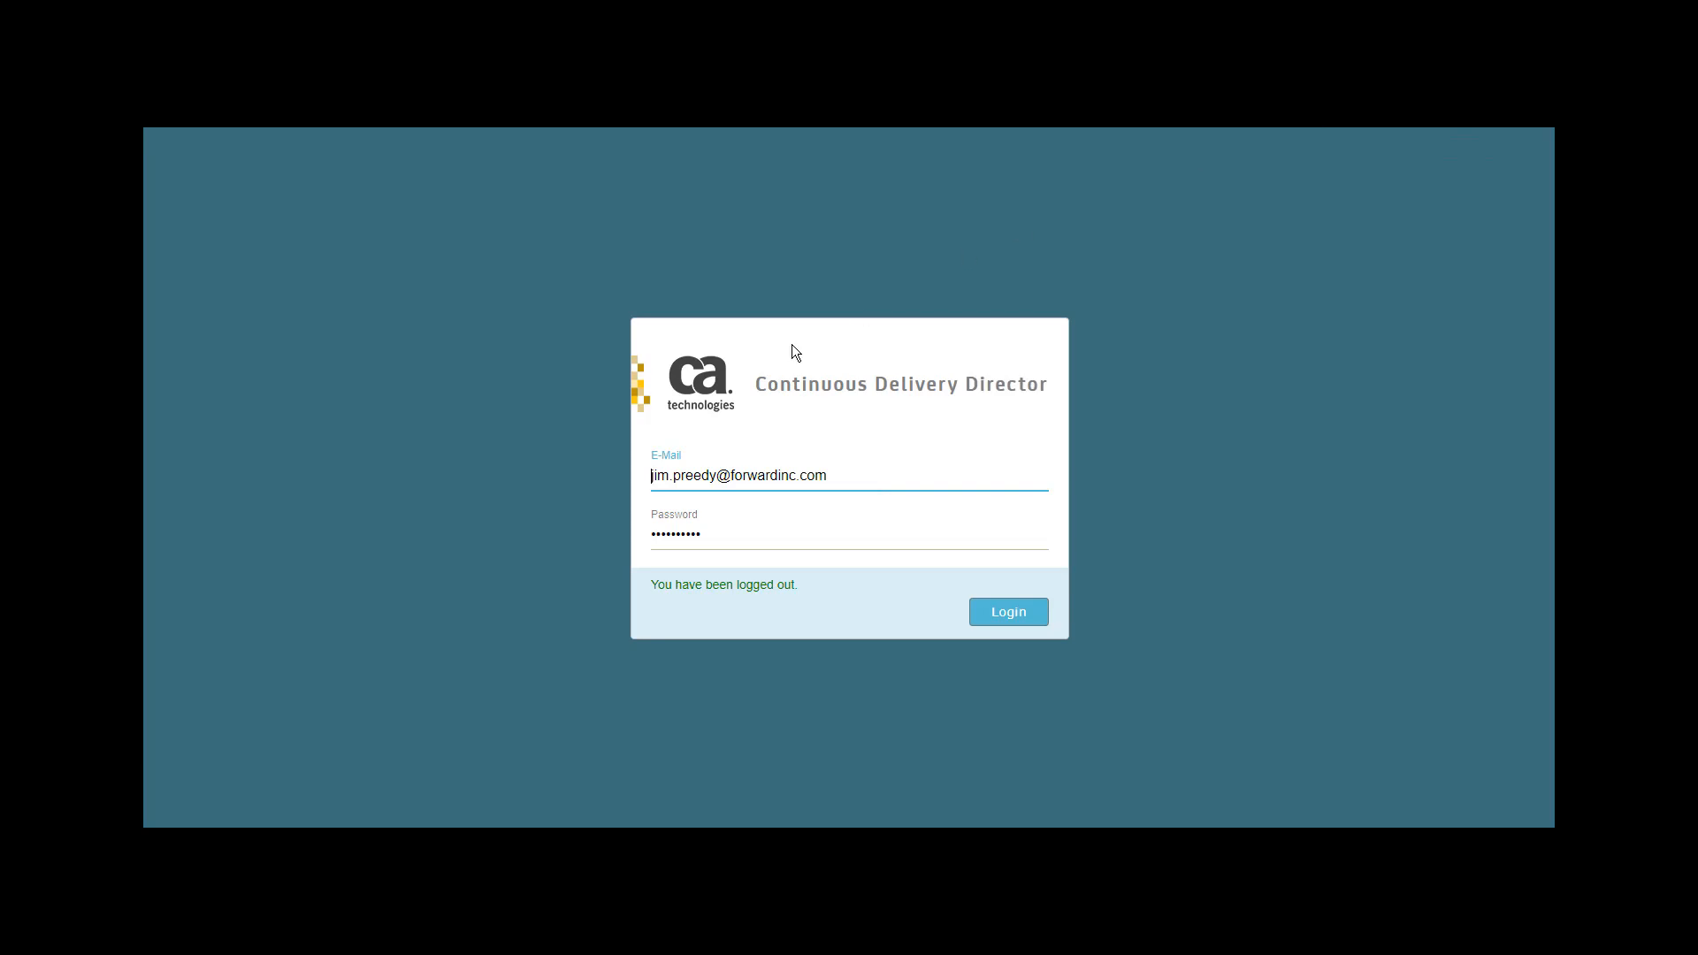
# Log in with the prefilled credentials and open the list of tracks
pyautogui.click(1008, 619)
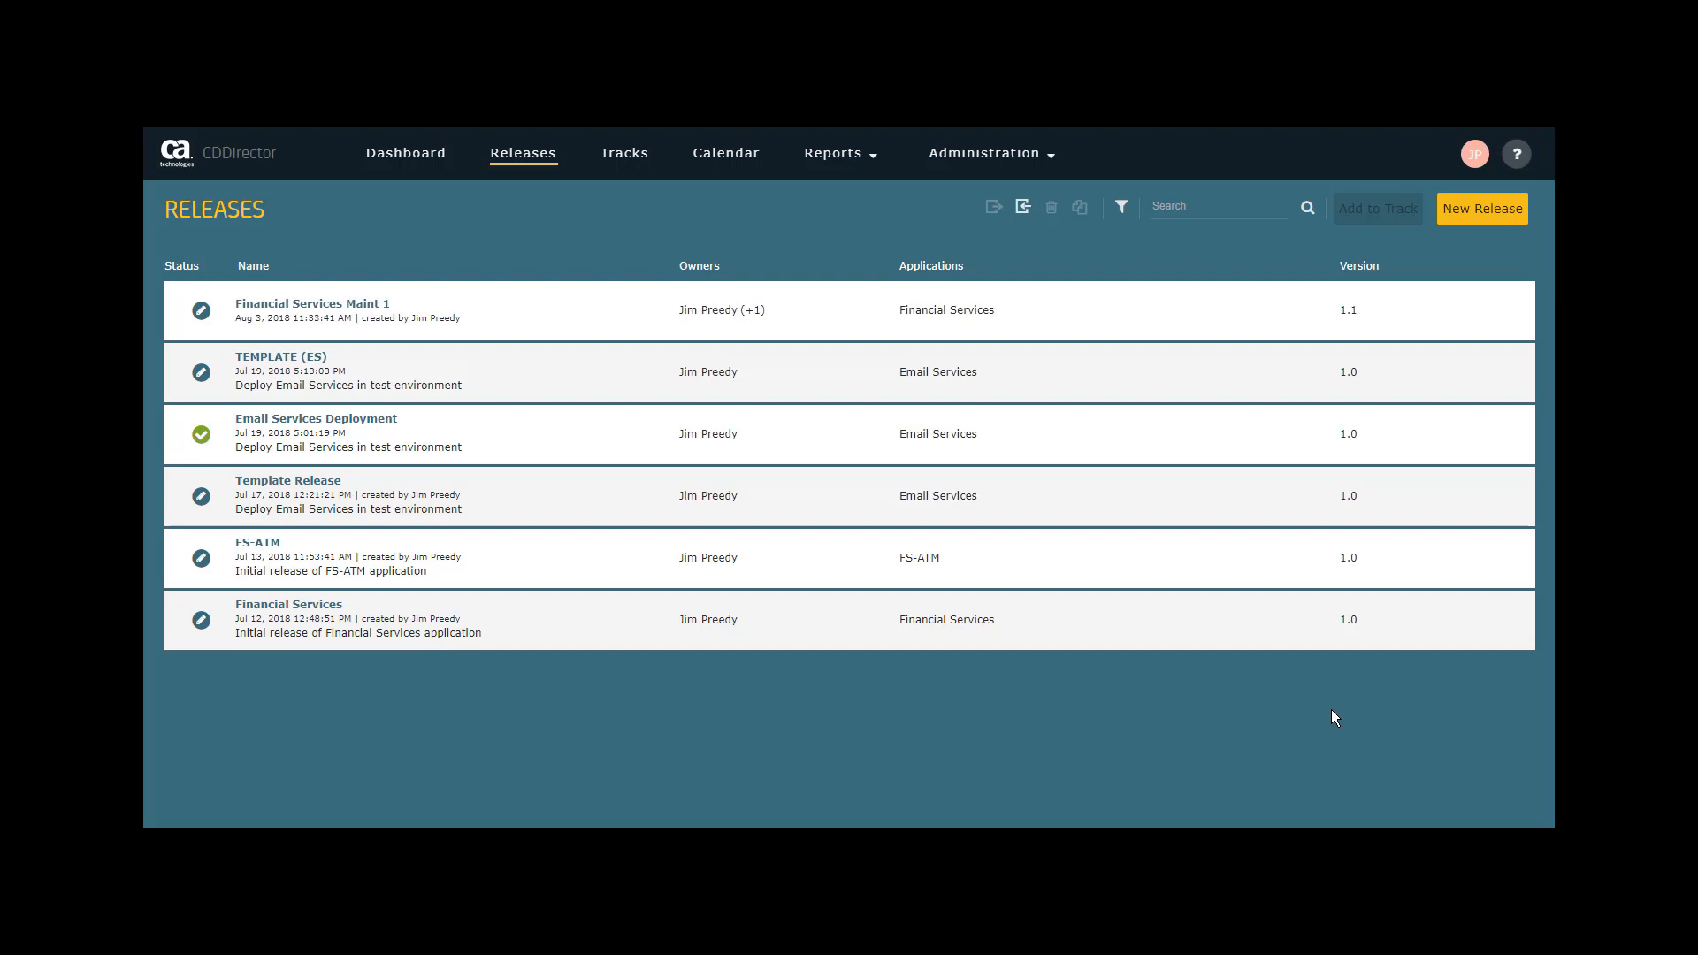
pyautogui.click(626, 157)
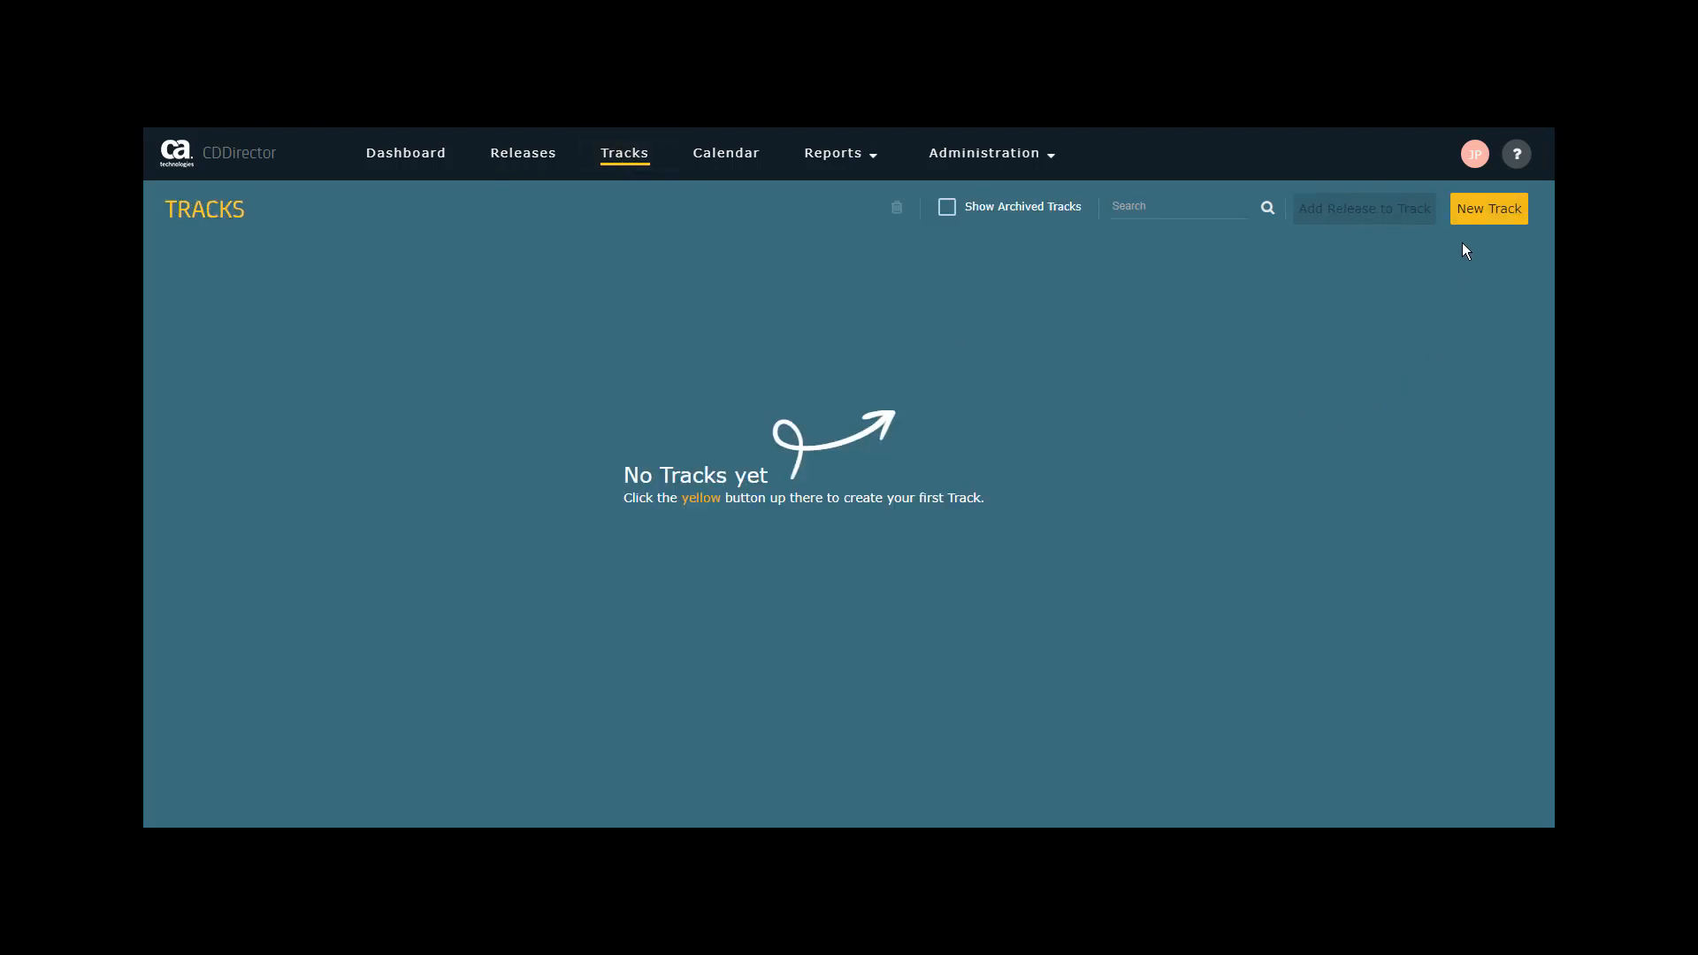
# Start a new track named Financial Services with a production time frame from tomorrow at 10:00 AM to tomorrow at 12:00 PM
pyautogui.click(1472, 215)
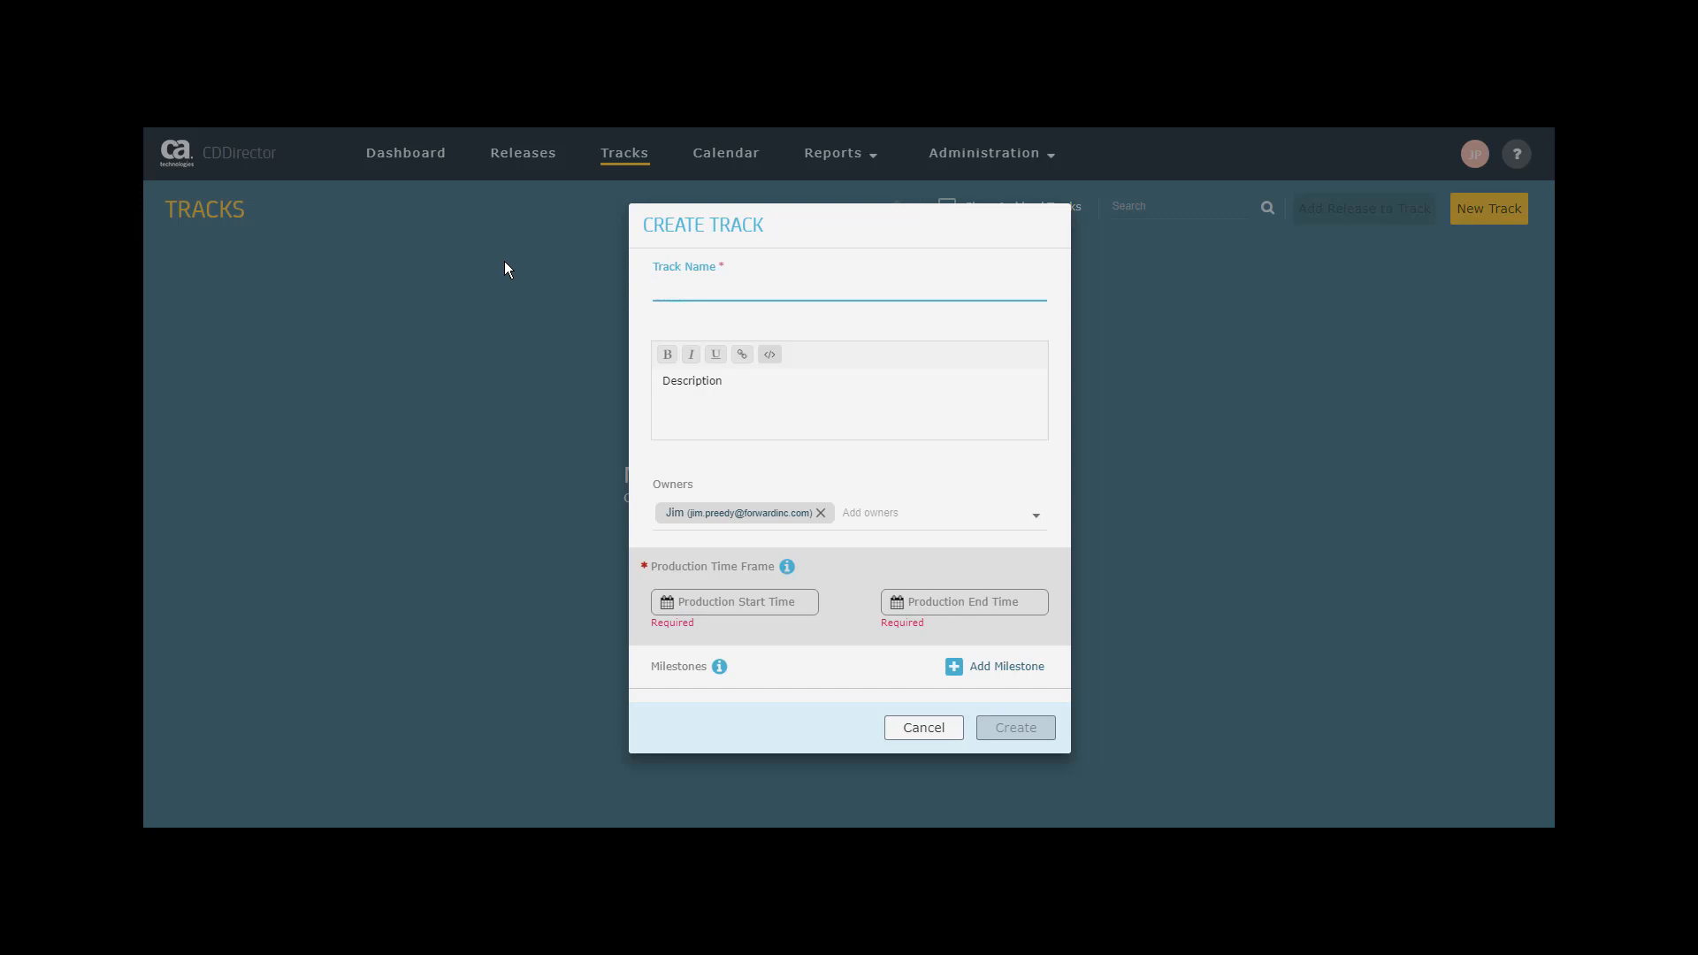
pyautogui.write('Financial Services')
pyautogui.click(720, 605)
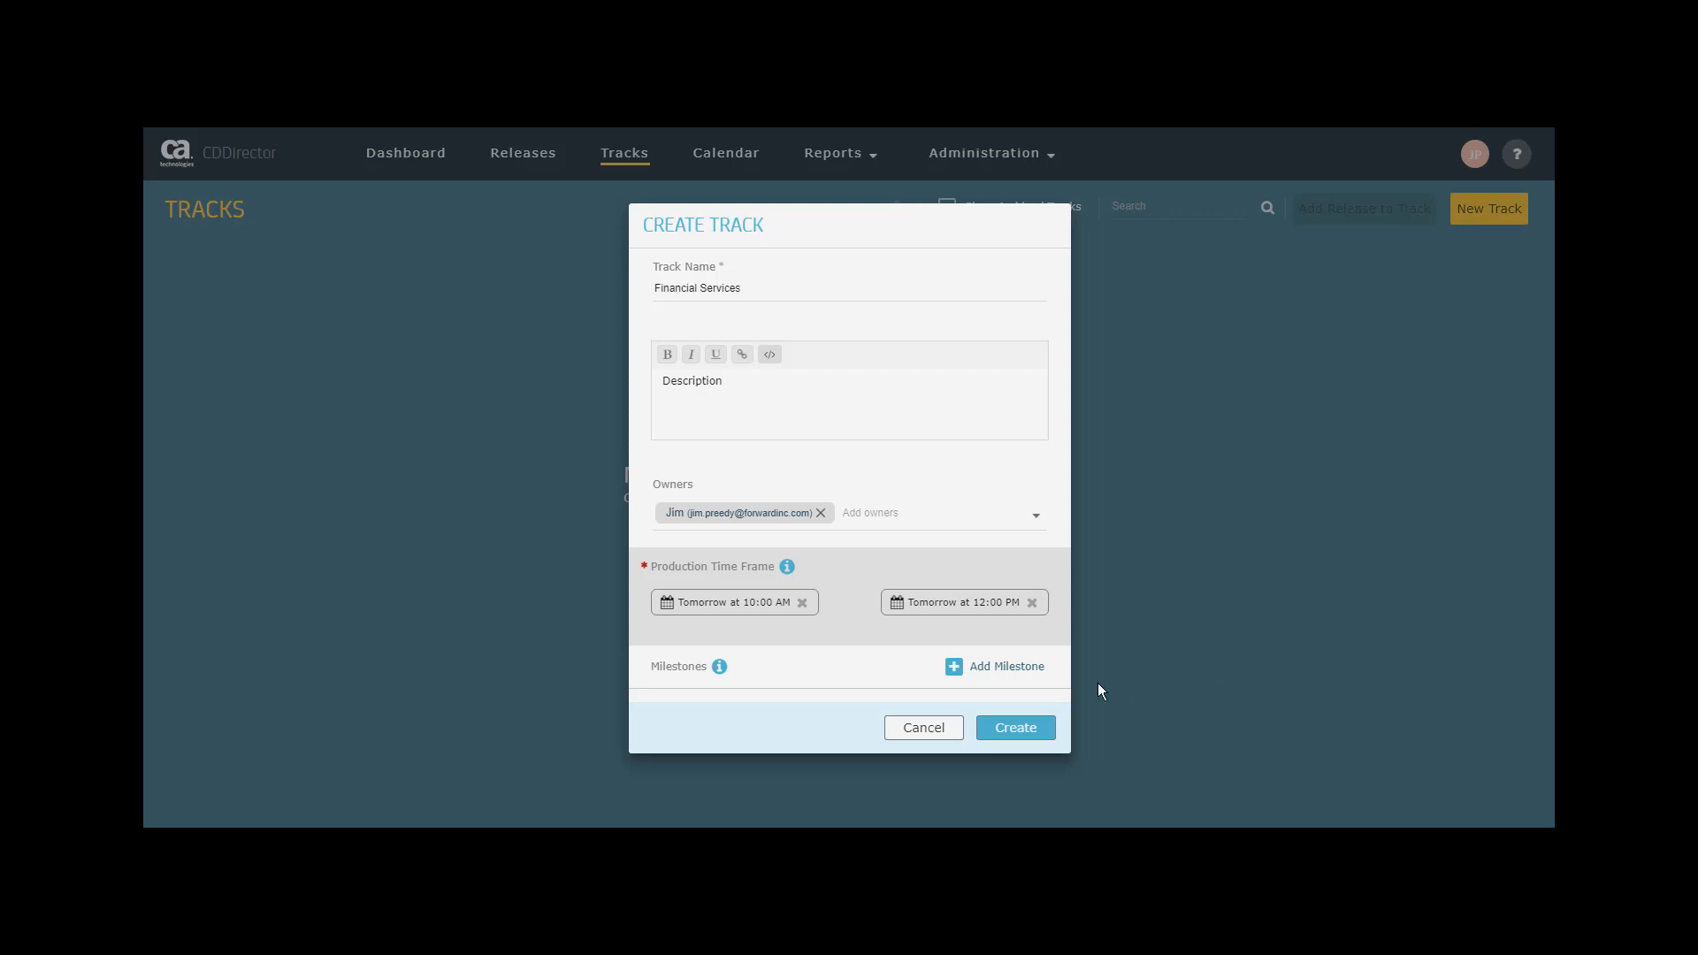
# Add a milestone named QA due tomorrow at 9:00 AM and create the track
pyautogui.click(1005, 670)
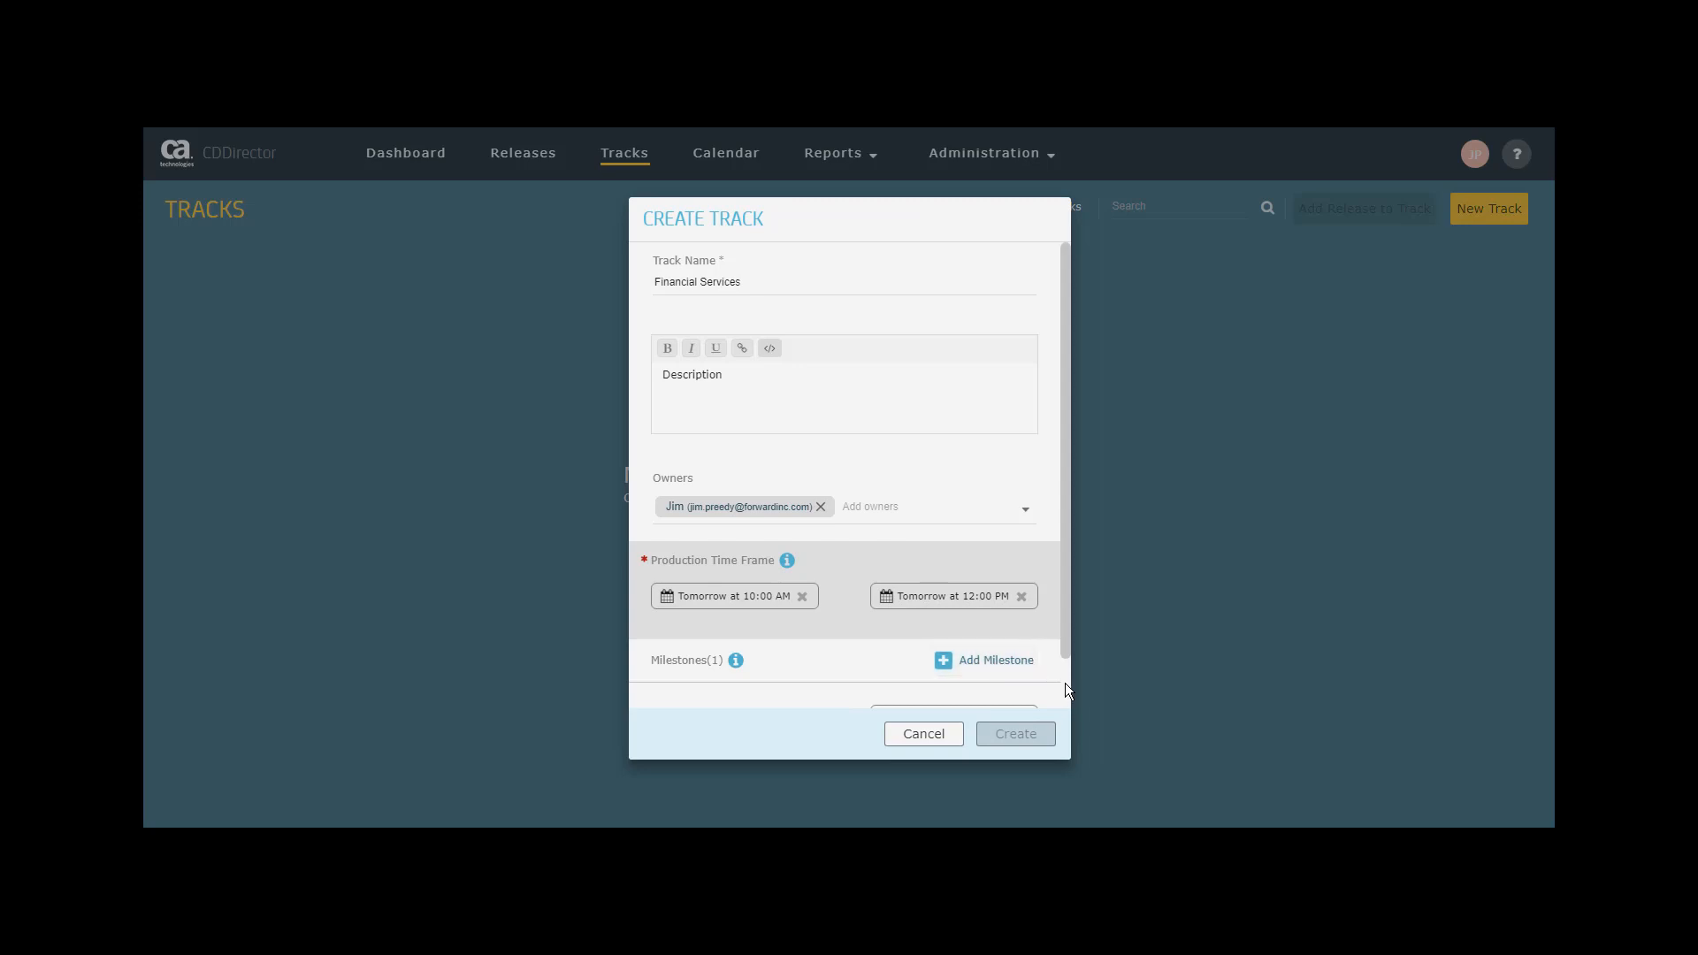
pyautogui.scroll(-1, 1064, 683)
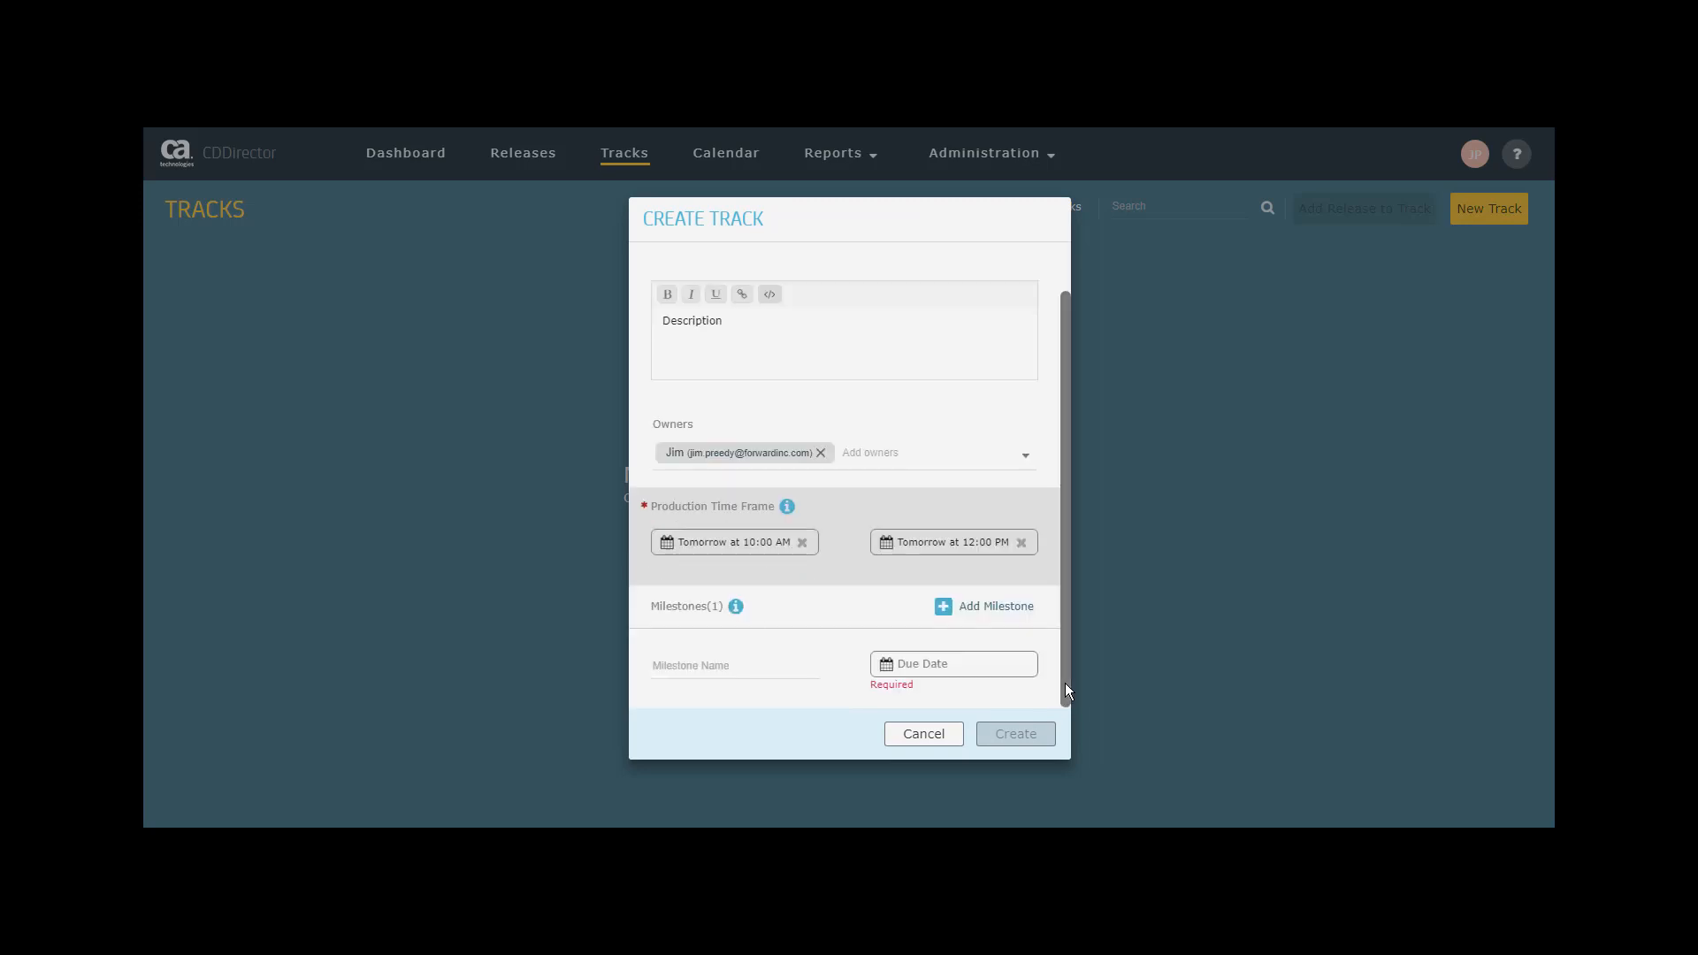
pyautogui.click(675, 665)
pyautogui.write('QA')
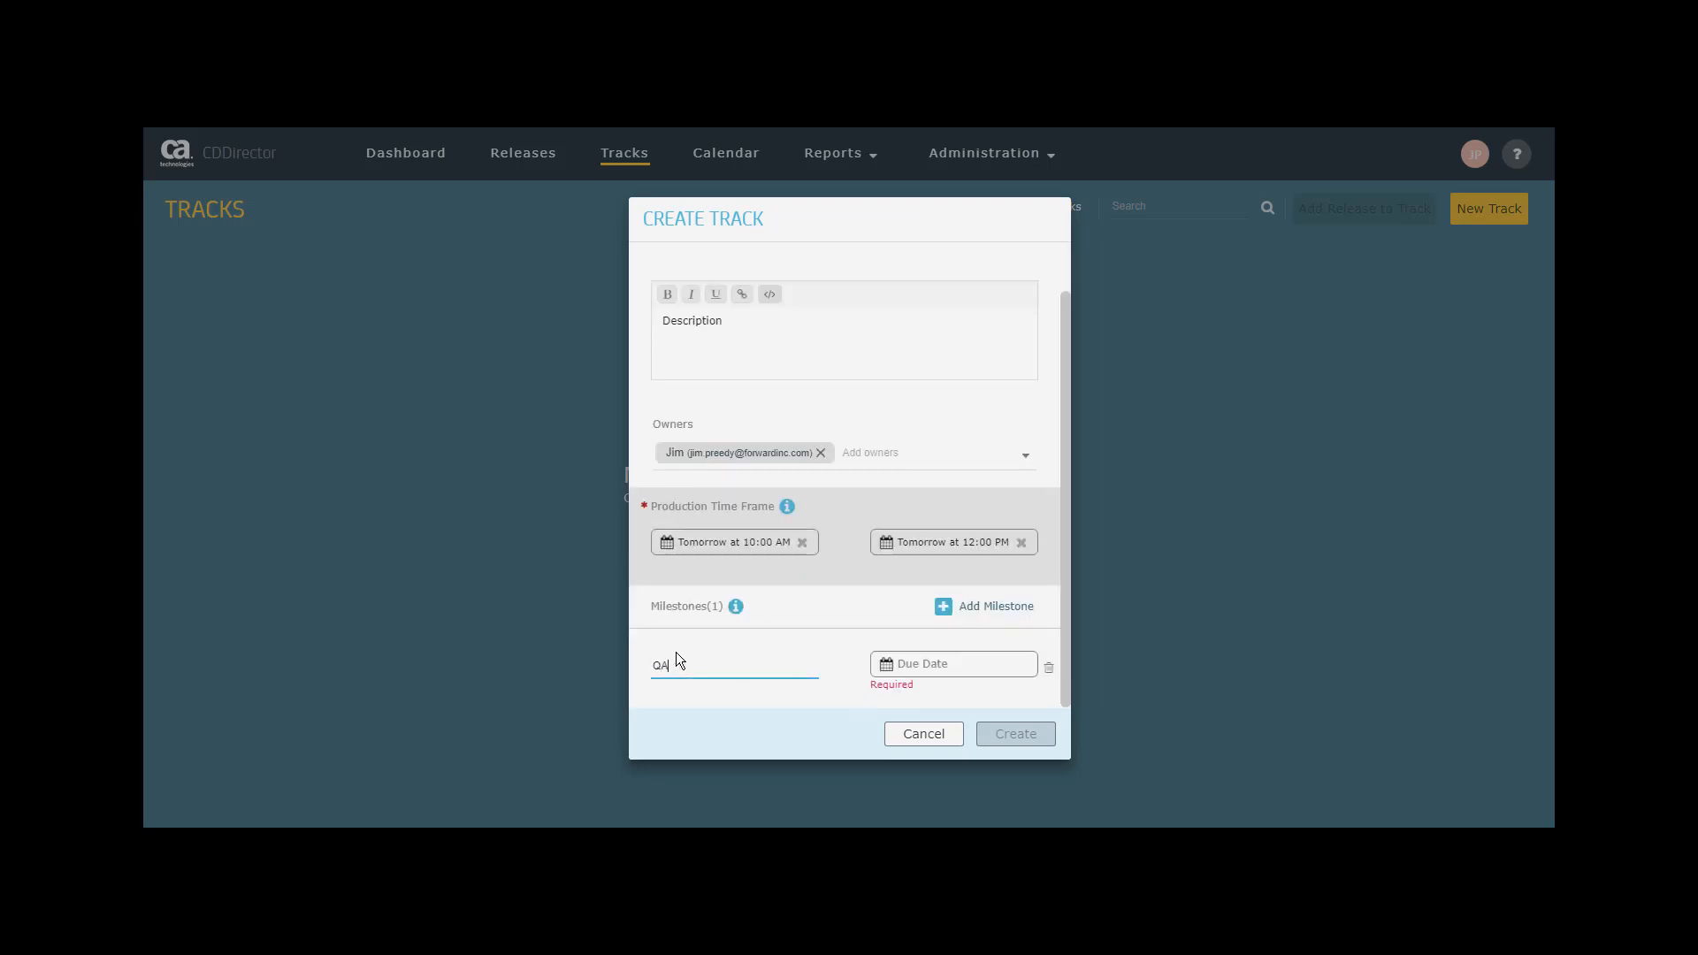
pyautogui.click(939, 674)
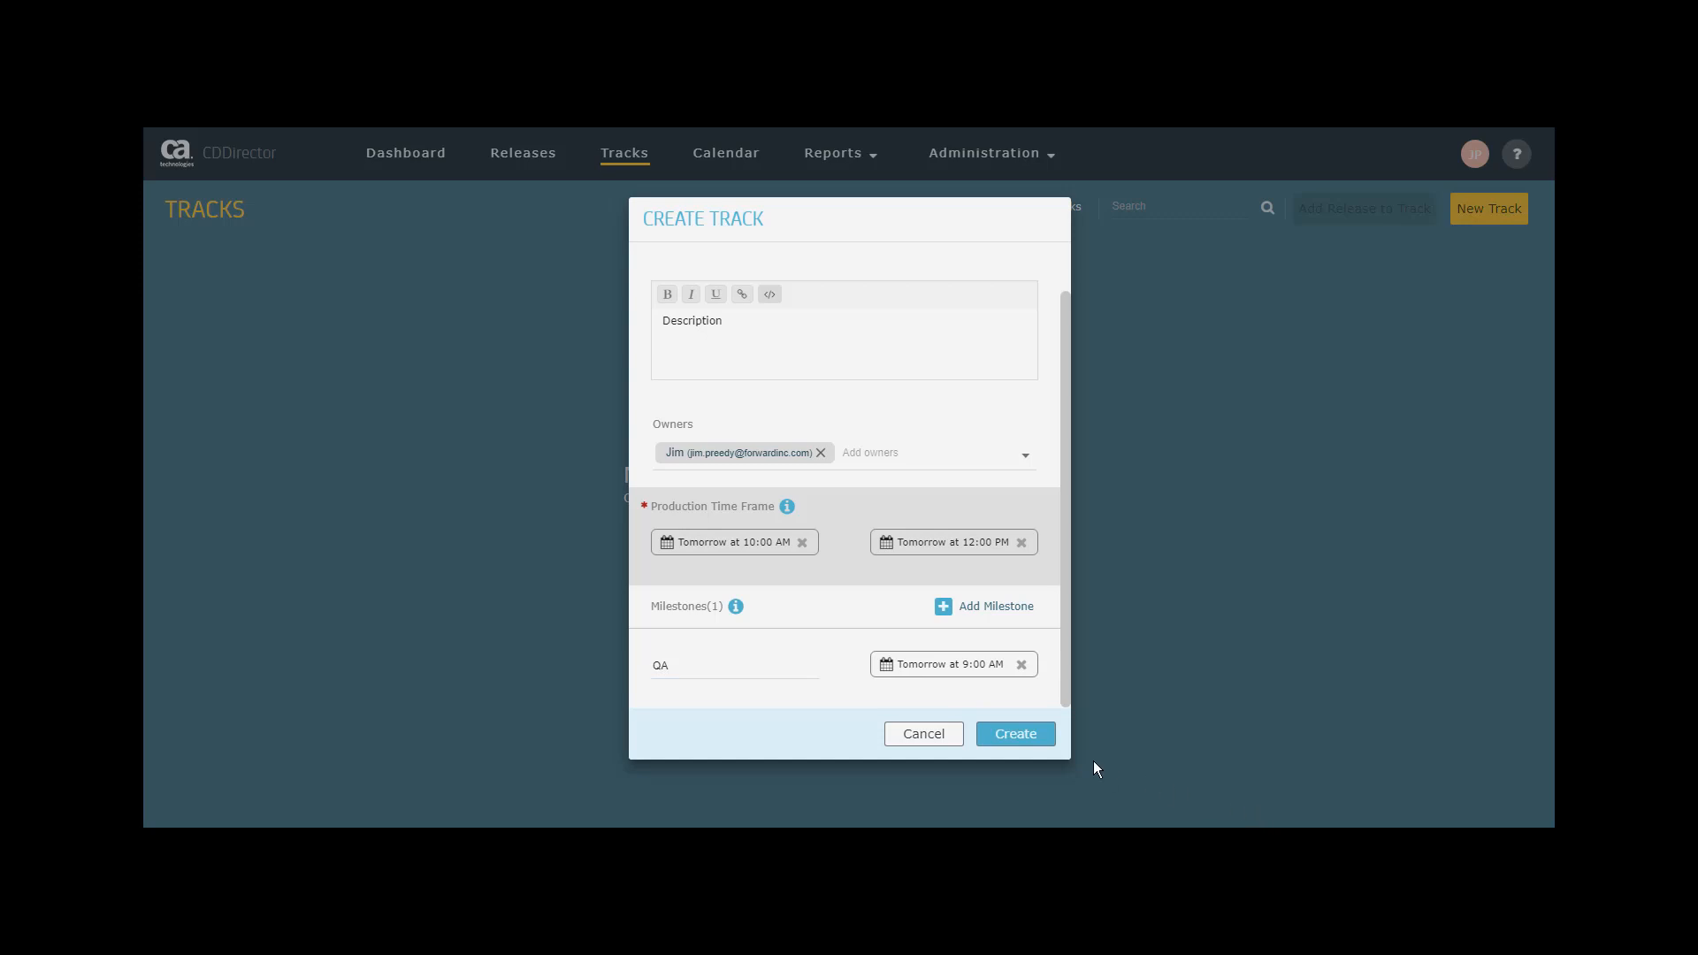
pyautogui.click(1013, 738)
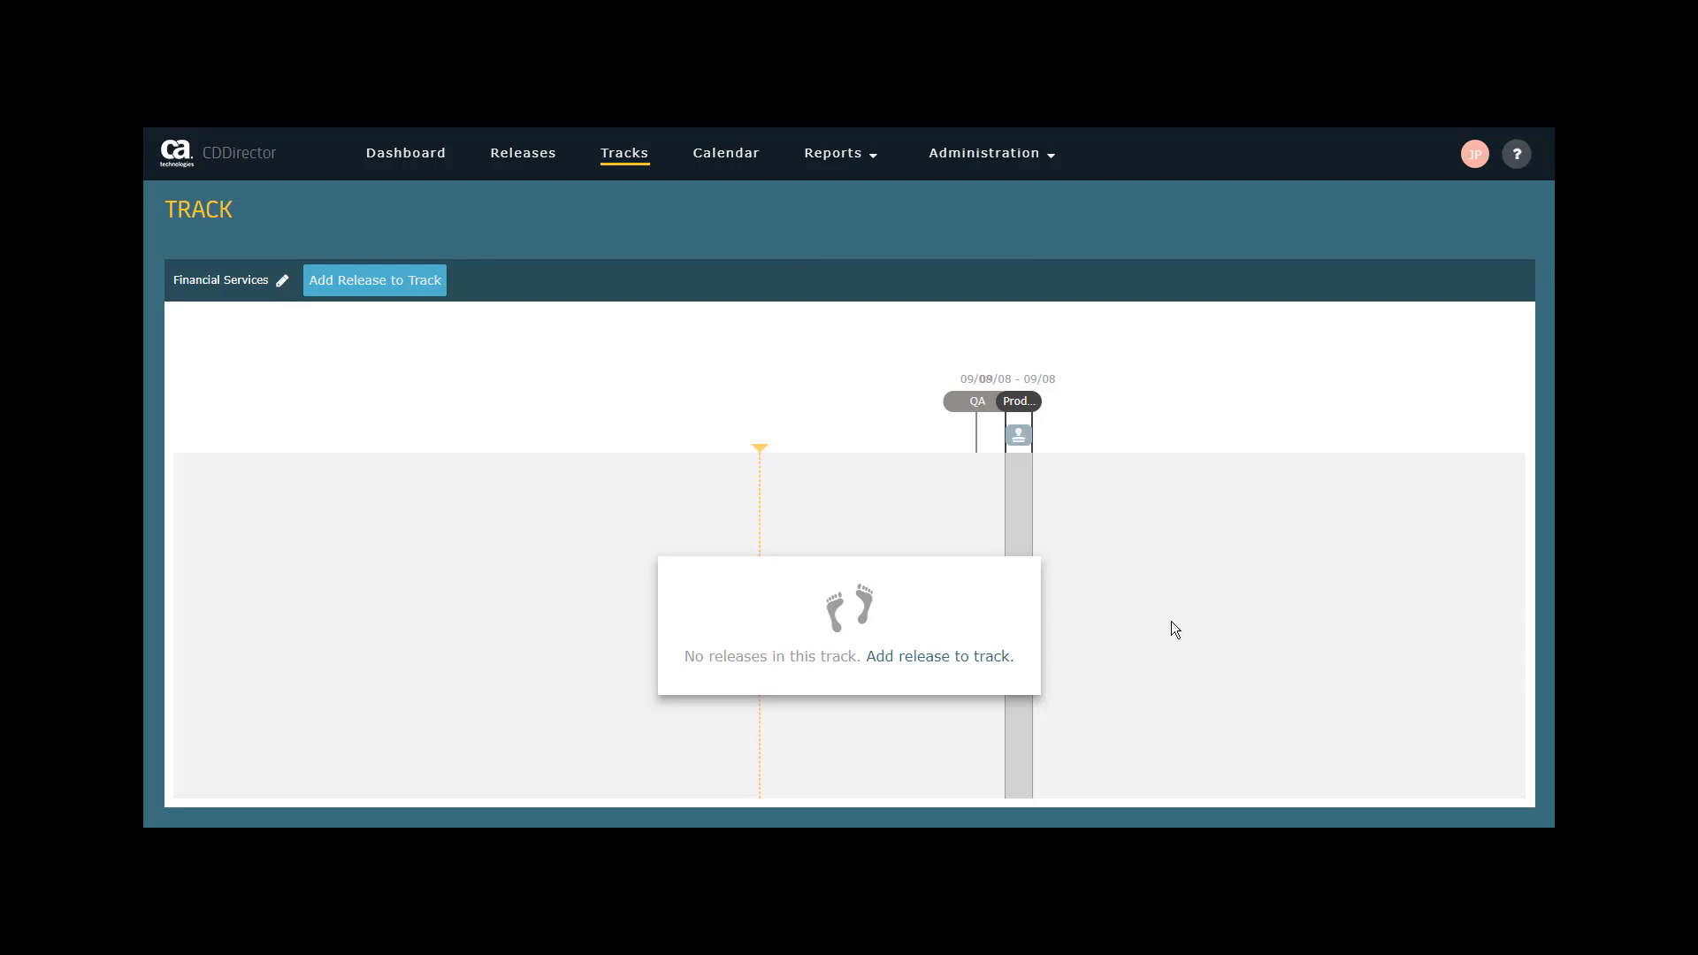
# Add release Financial Services ver. 1.0 to the track, mapping the production time frame to PRD Deployment and the QA milestone to QA Deployment
pyautogui.click(941, 659)
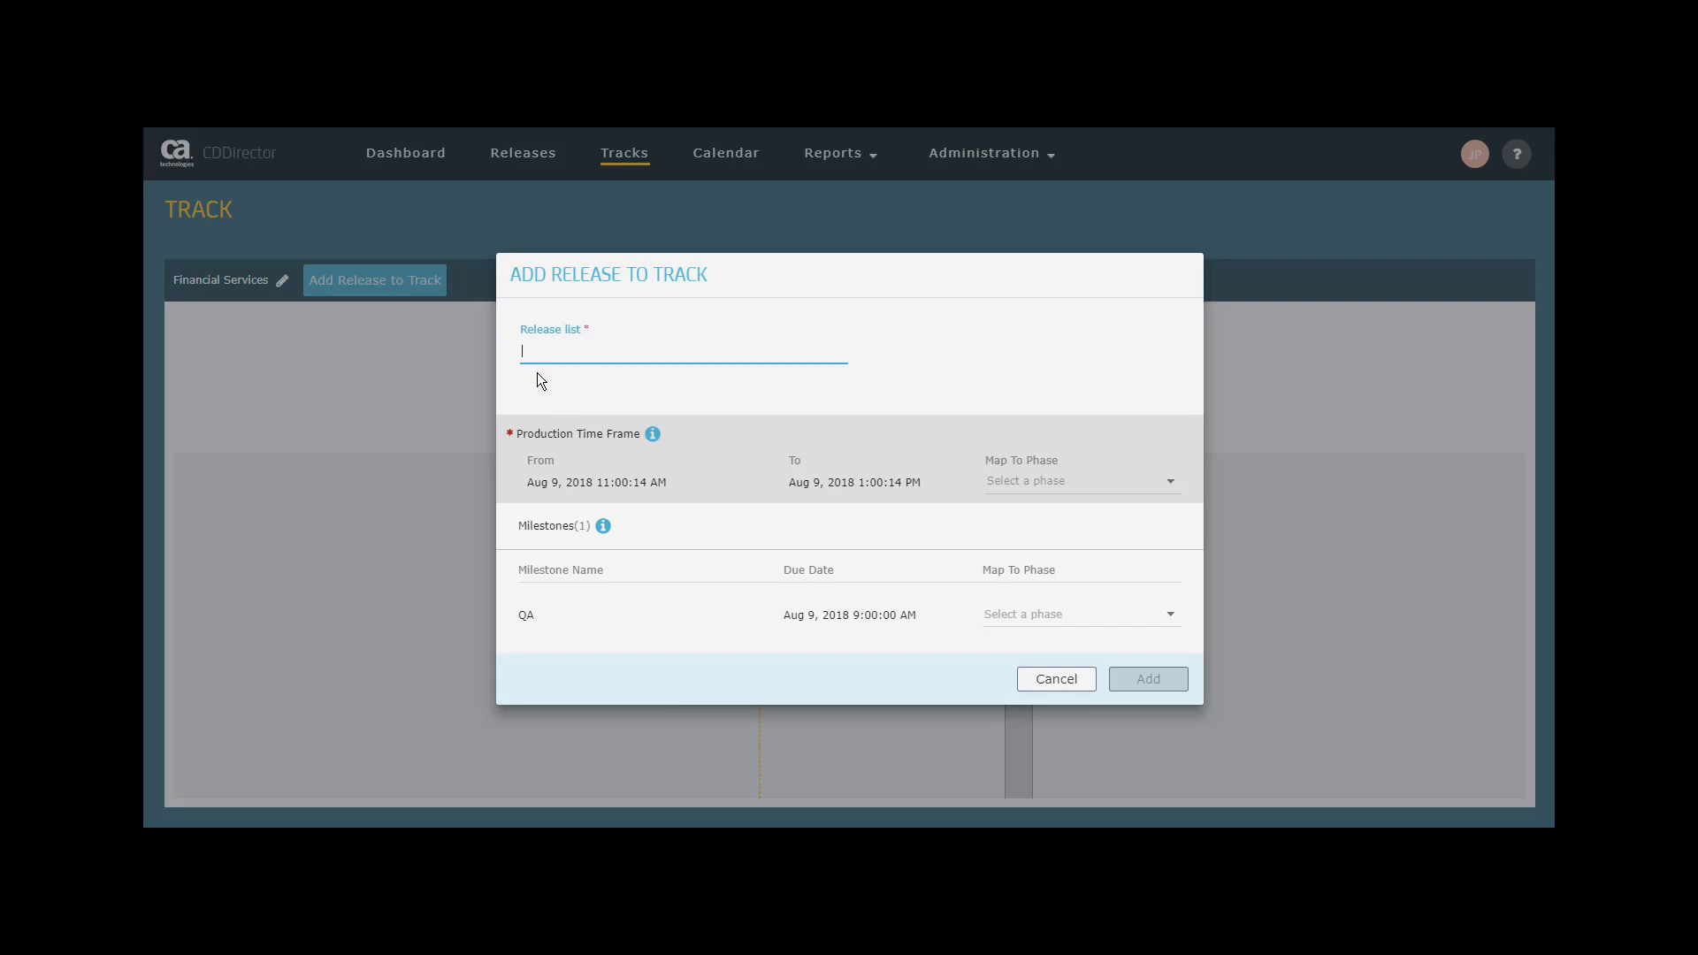
pyautogui.write('F')
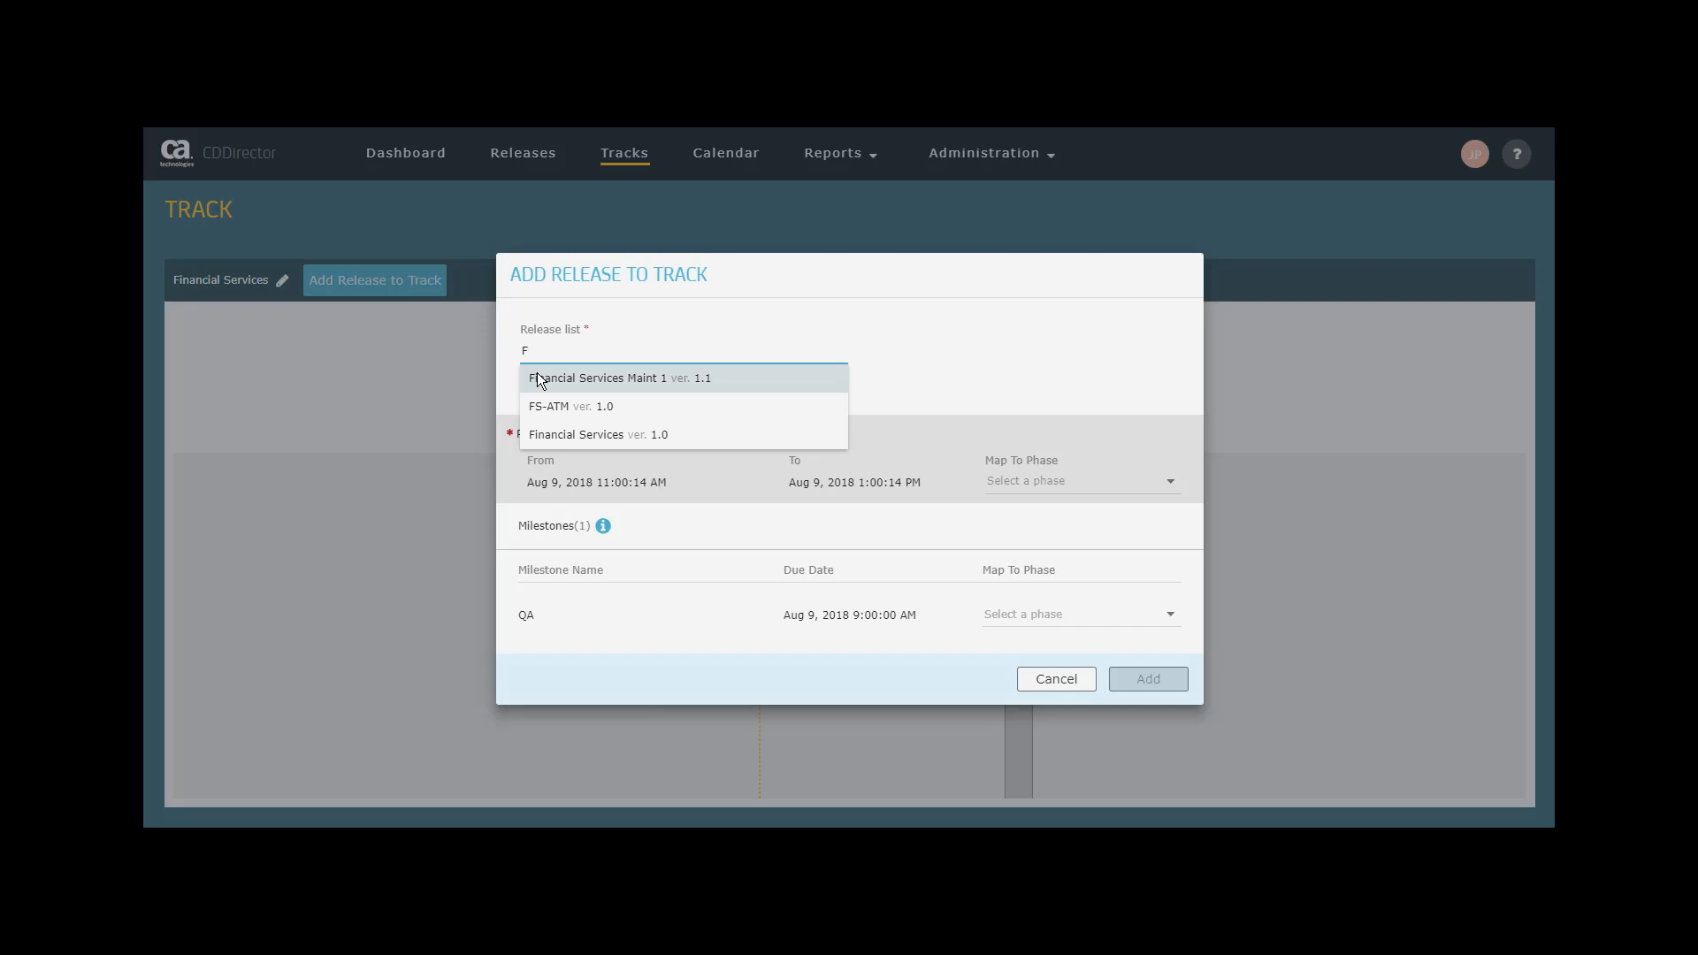
pyautogui.click(577, 436)
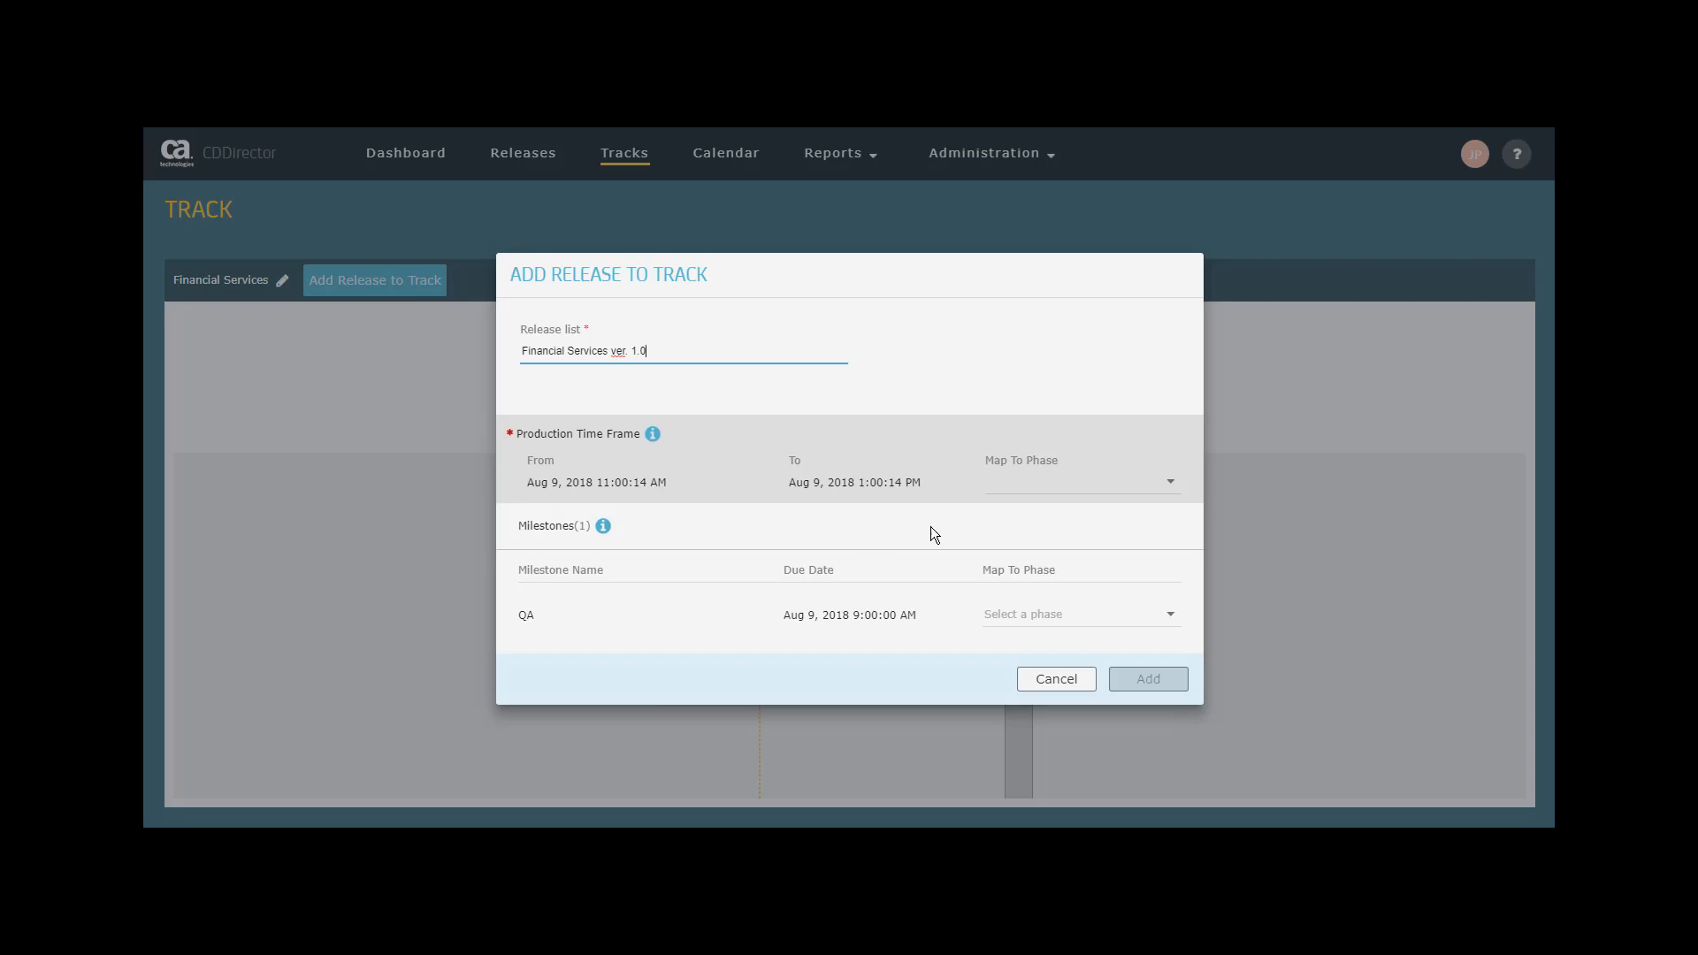
pyautogui.click(1160, 486)
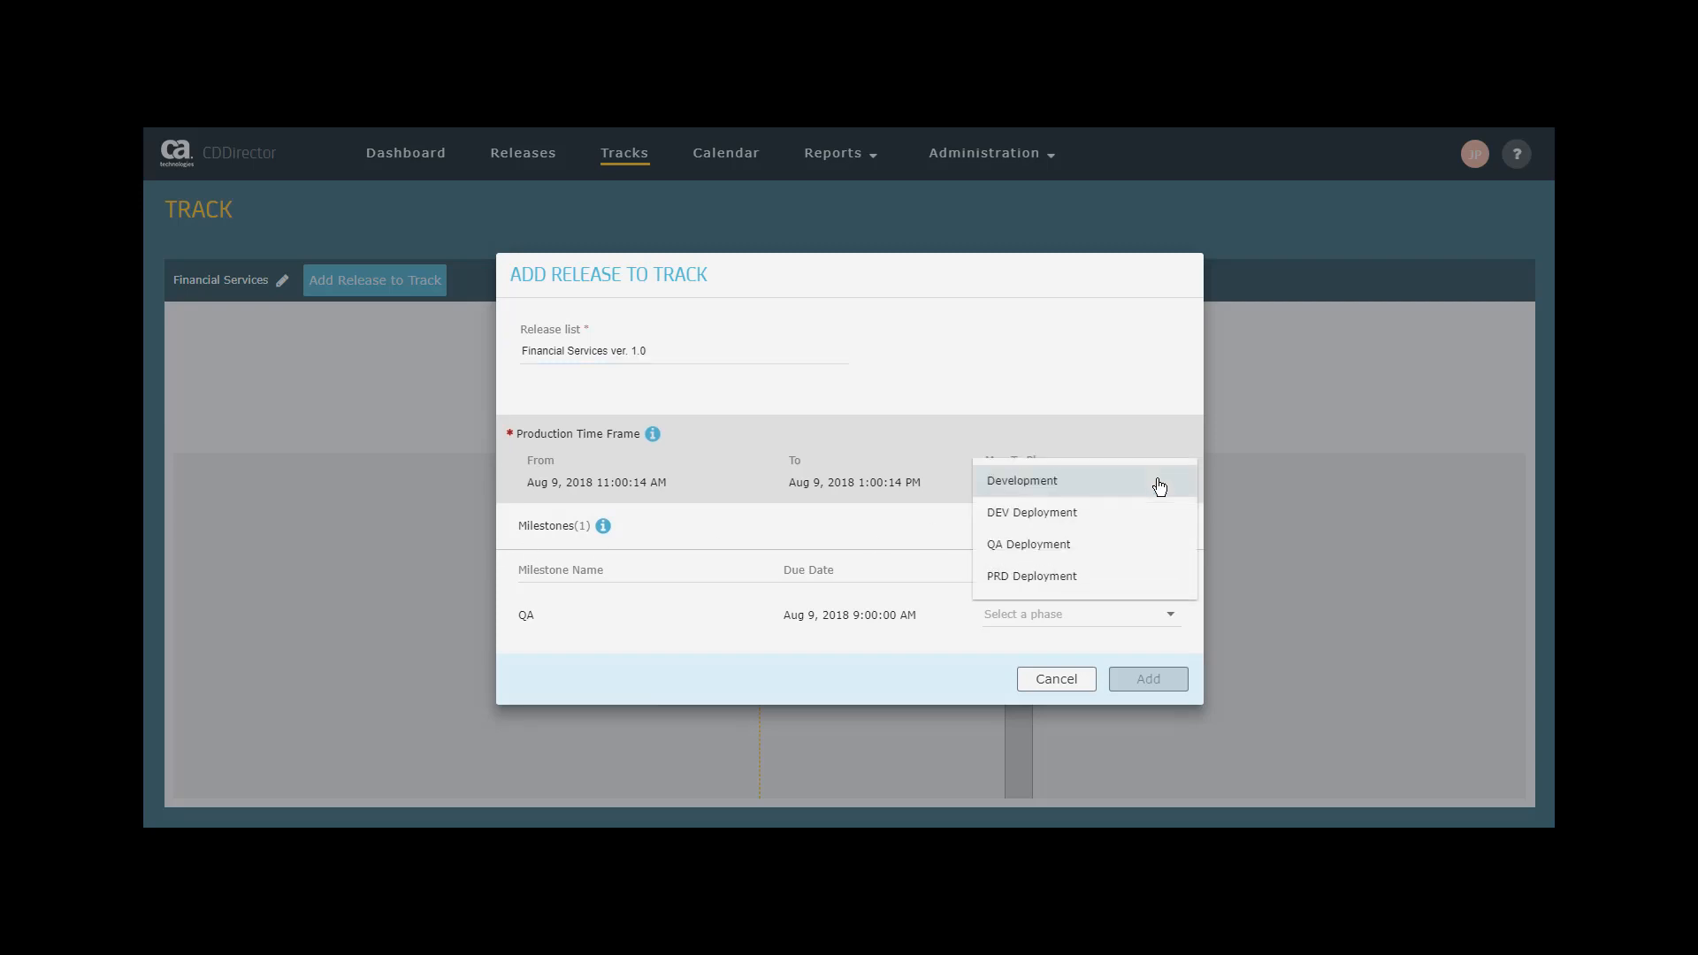
pyautogui.click(1036, 576)
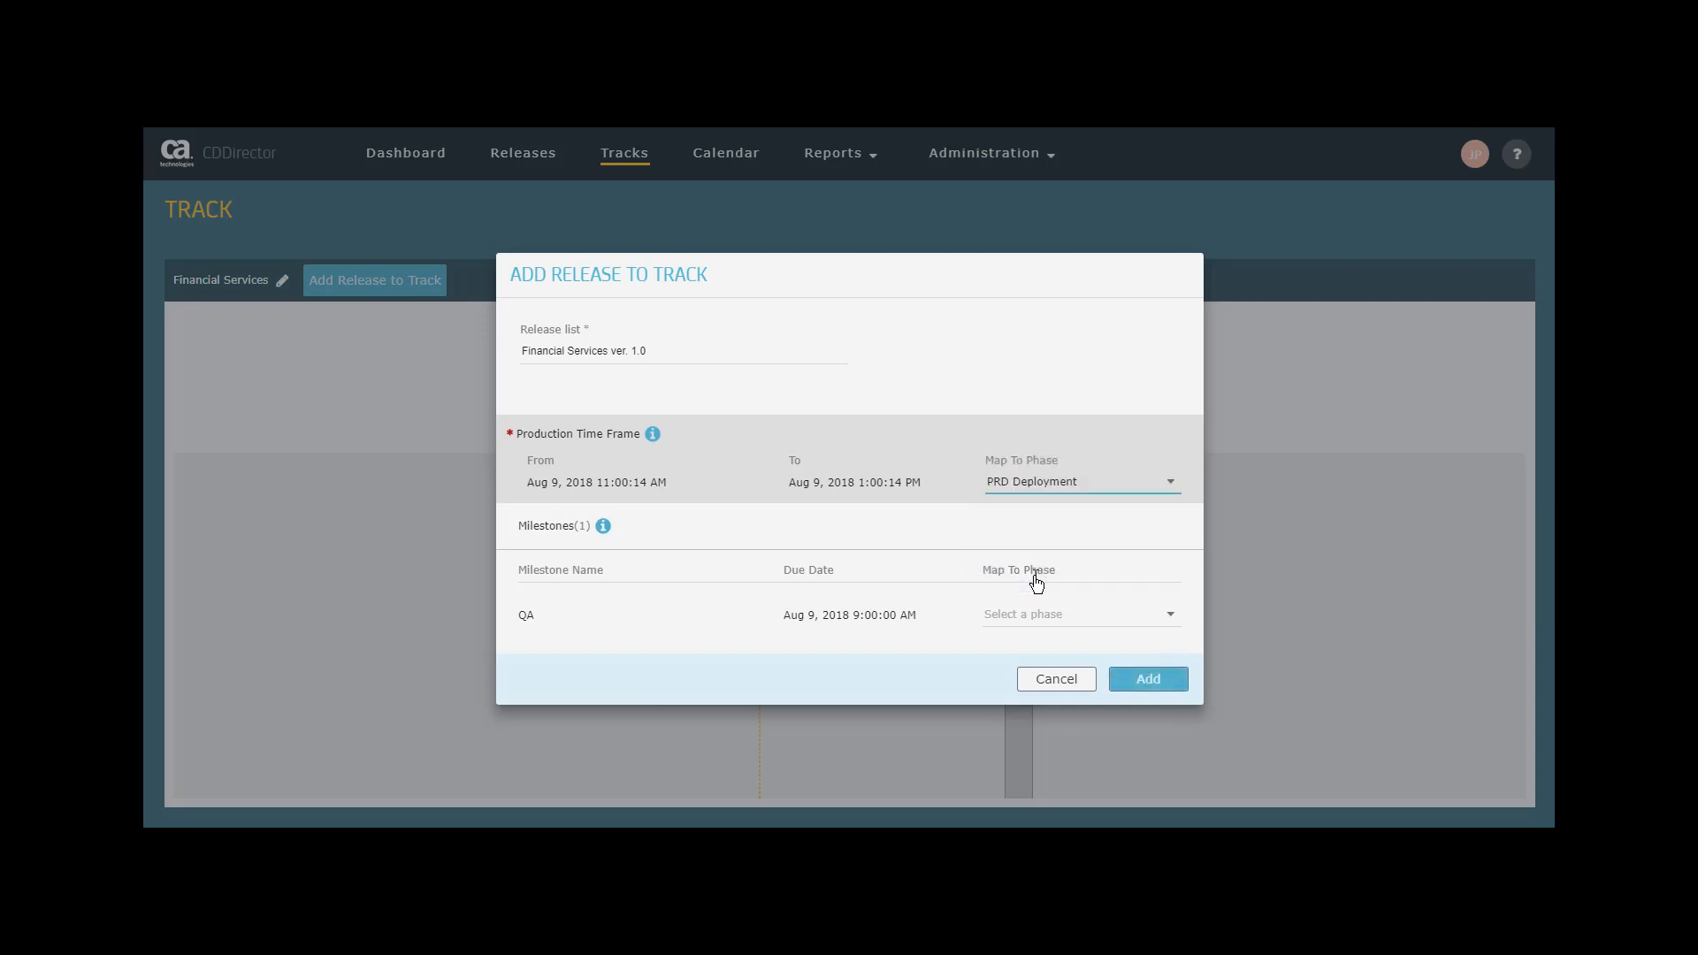
pyautogui.click(1081, 614)
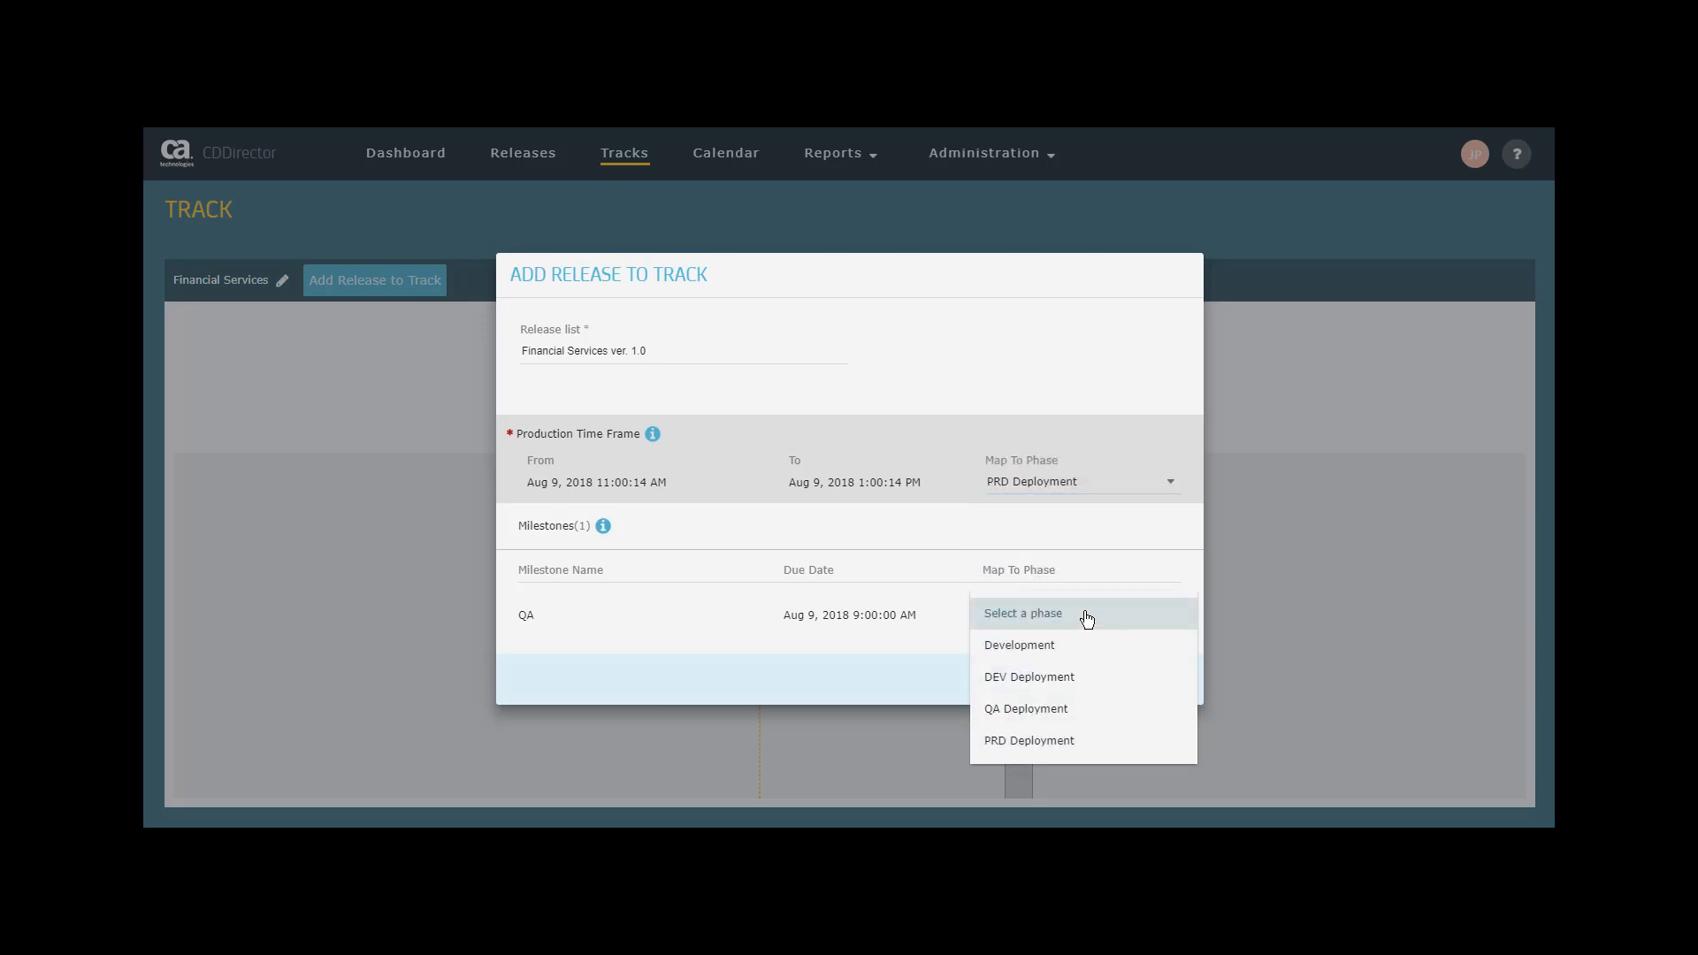
pyautogui.click(1026, 711)
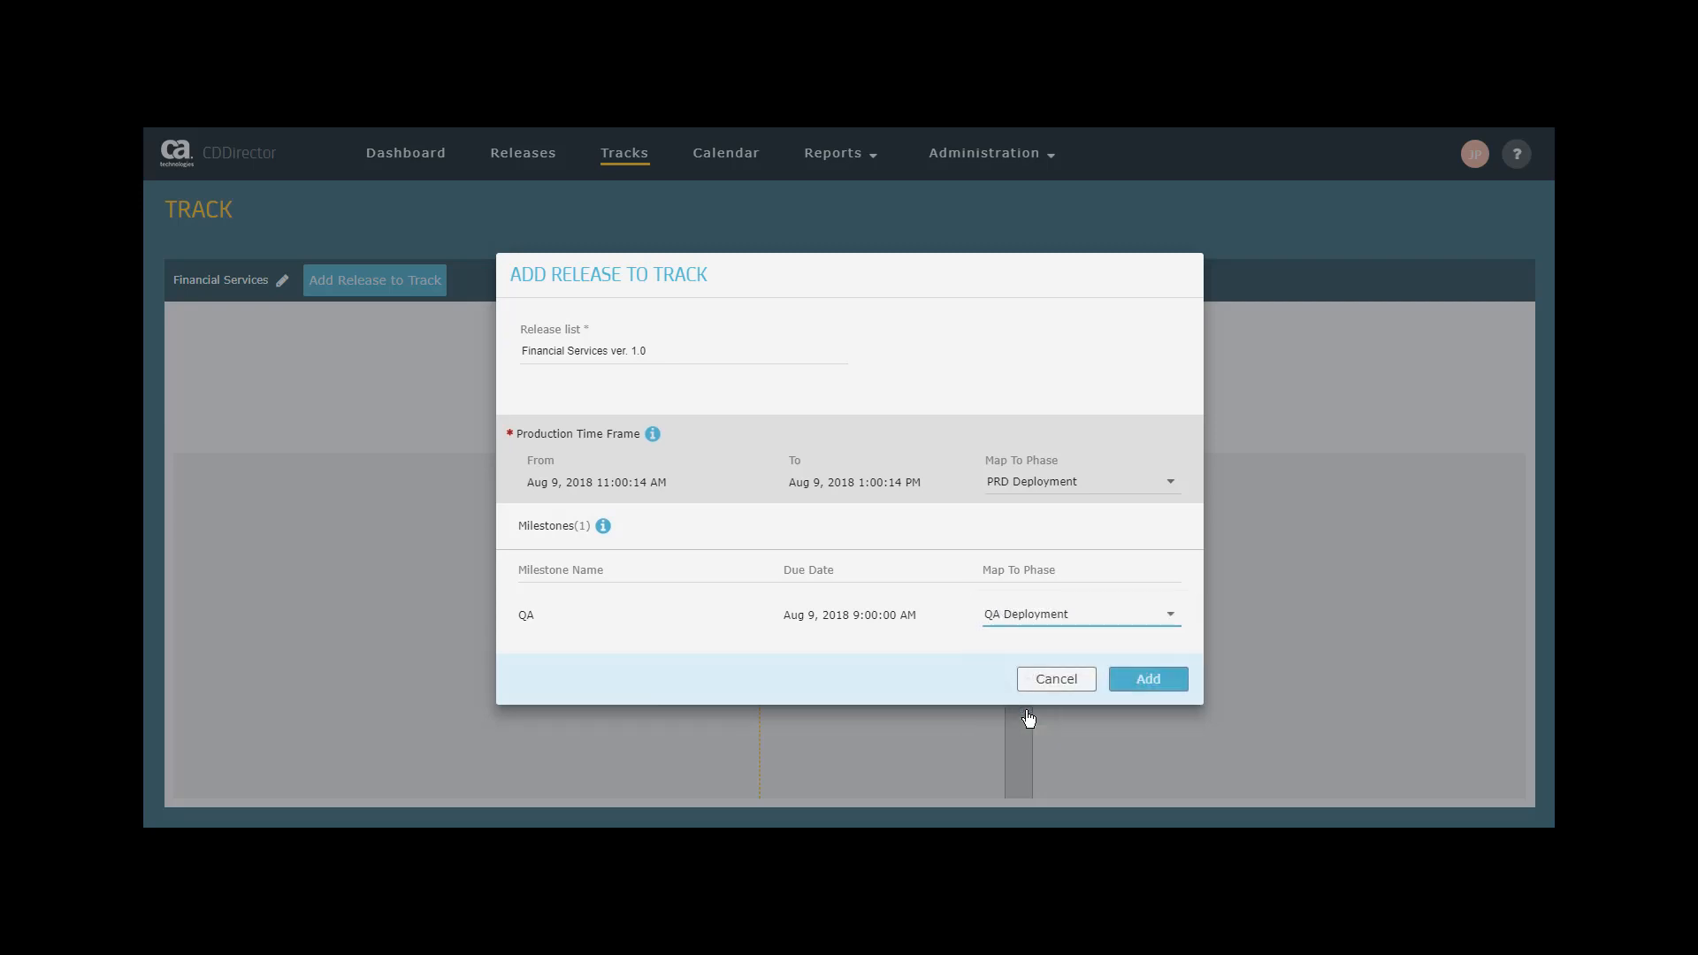
pyautogui.click(1154, 684)
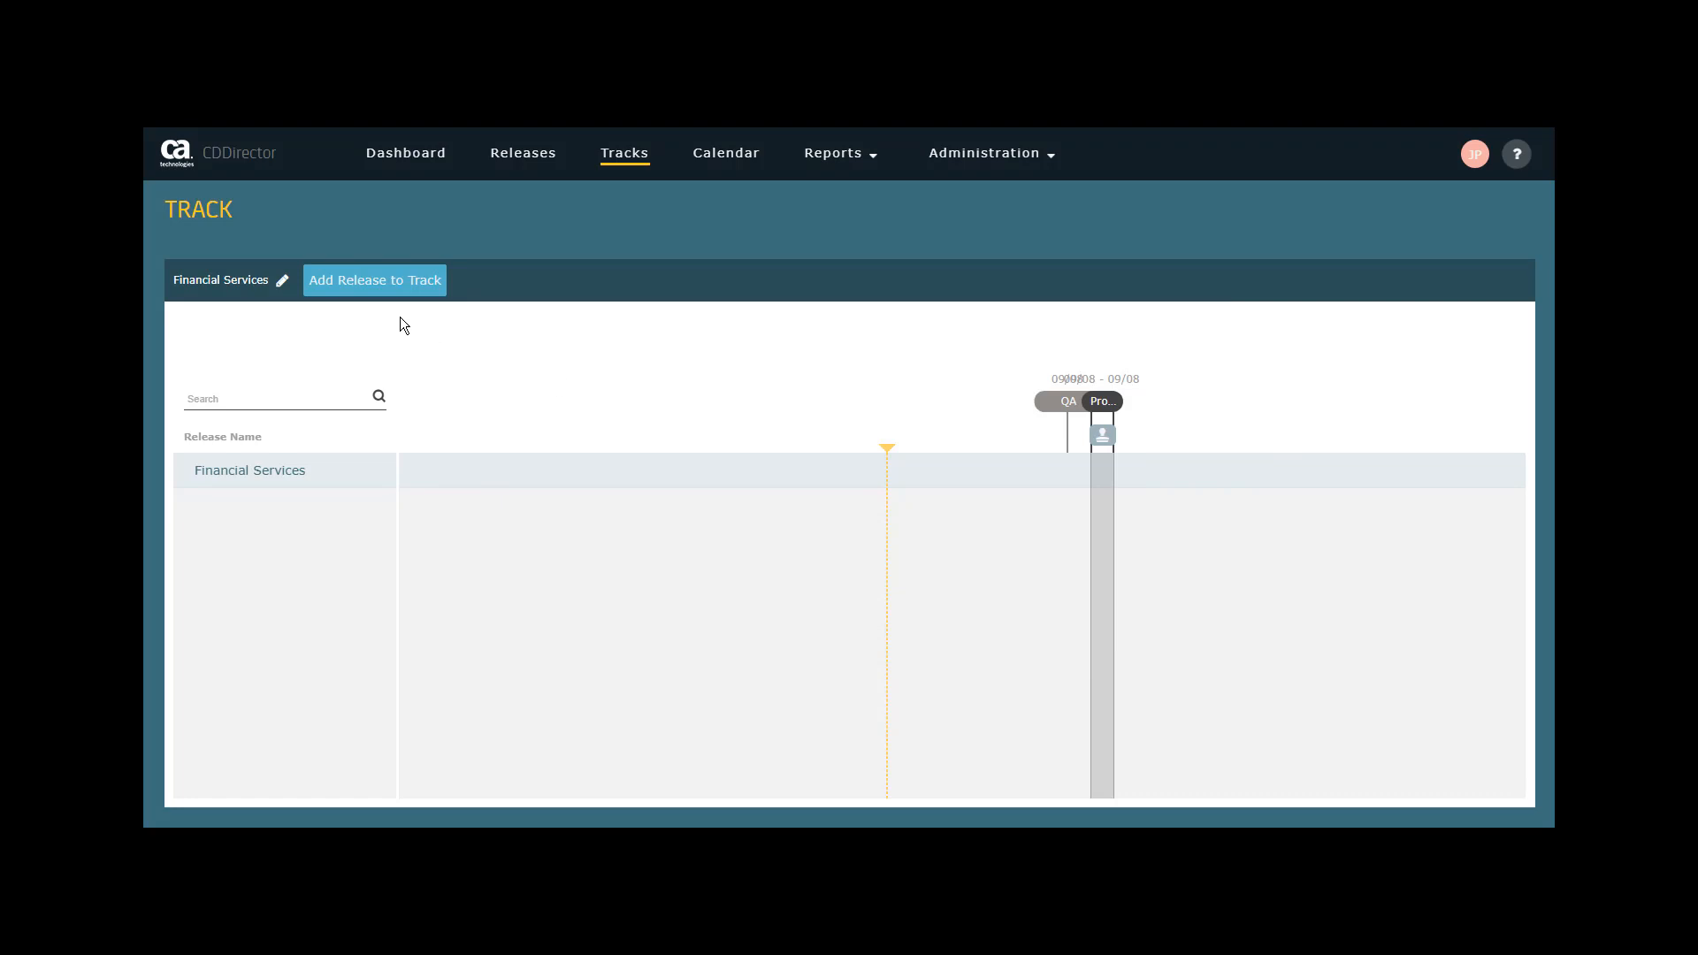
# Add release FS-ATM ver. 1.0 to the track, mapping the production time frame to PRD Deployment and the QA milestone to QA Deployment
pyautogui.click(358, 283)
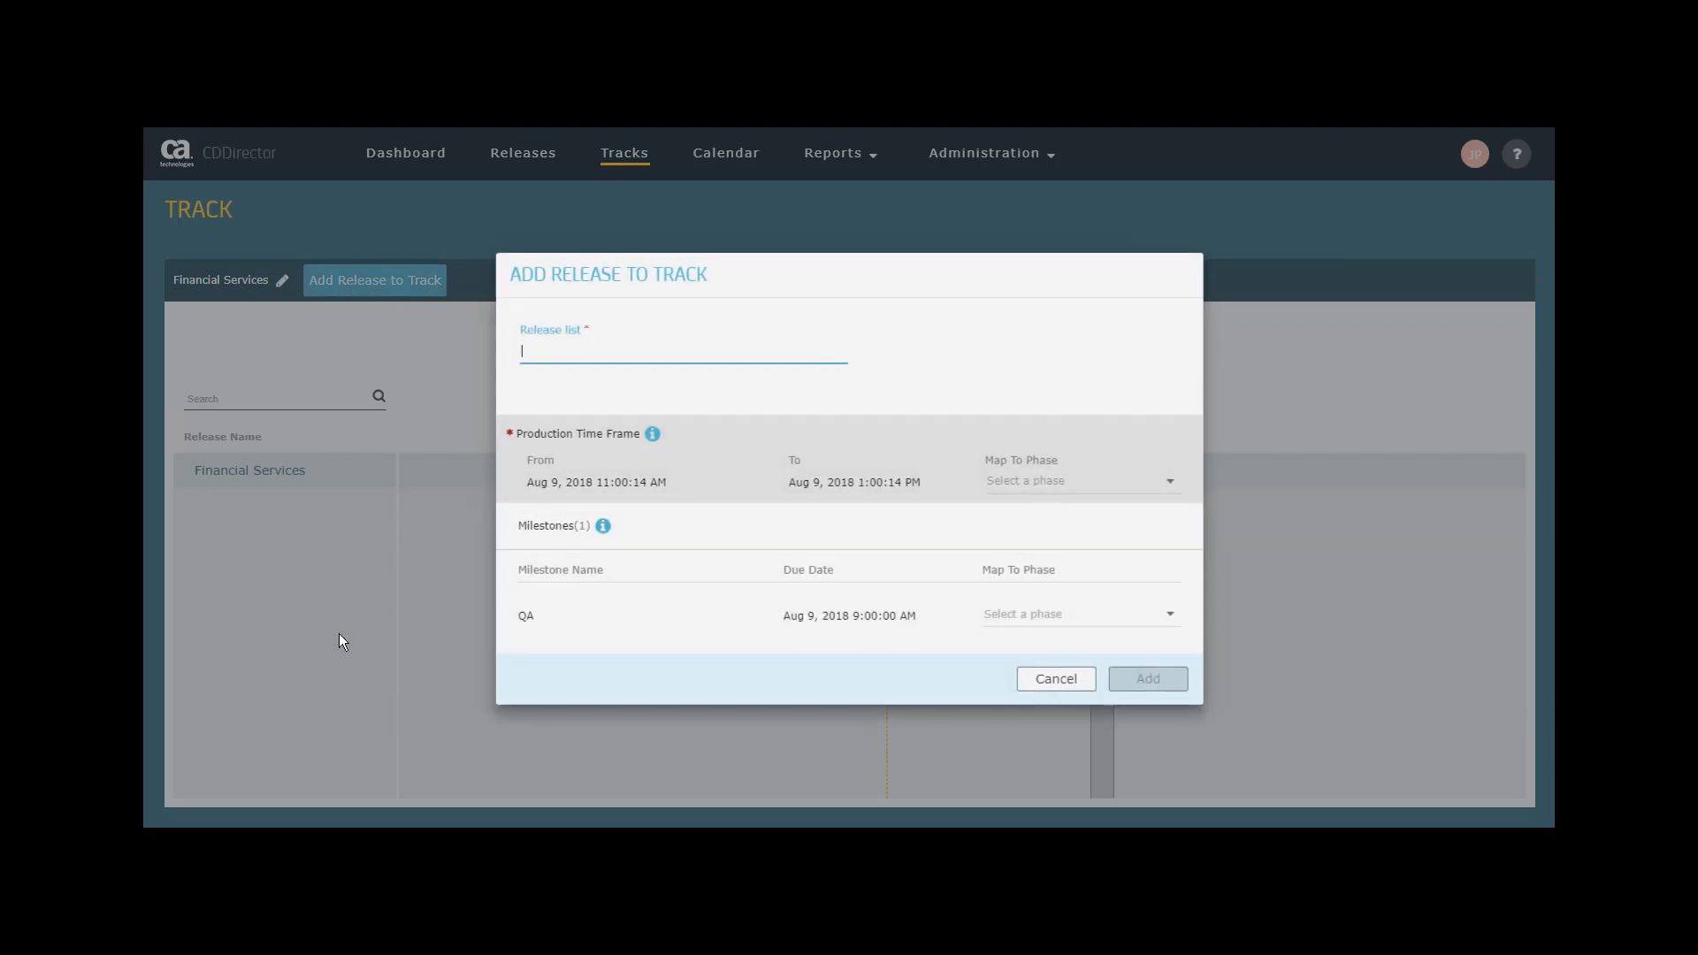
pyautogui.write('f')
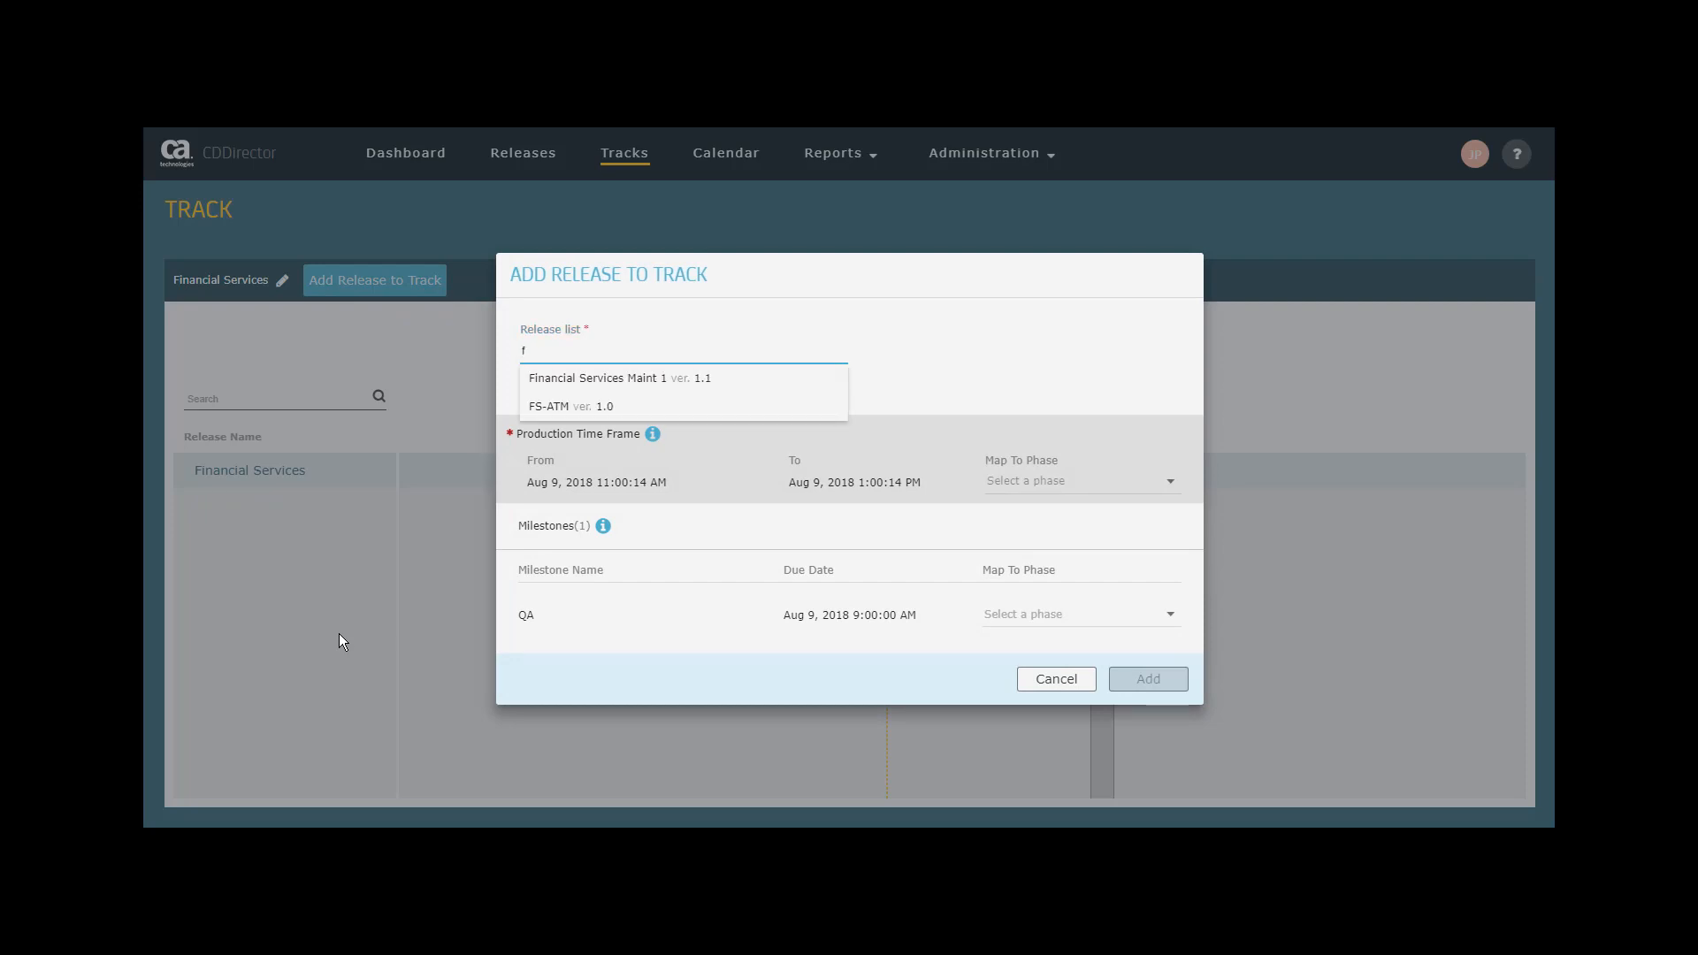
pyautogui.click(565, 406)
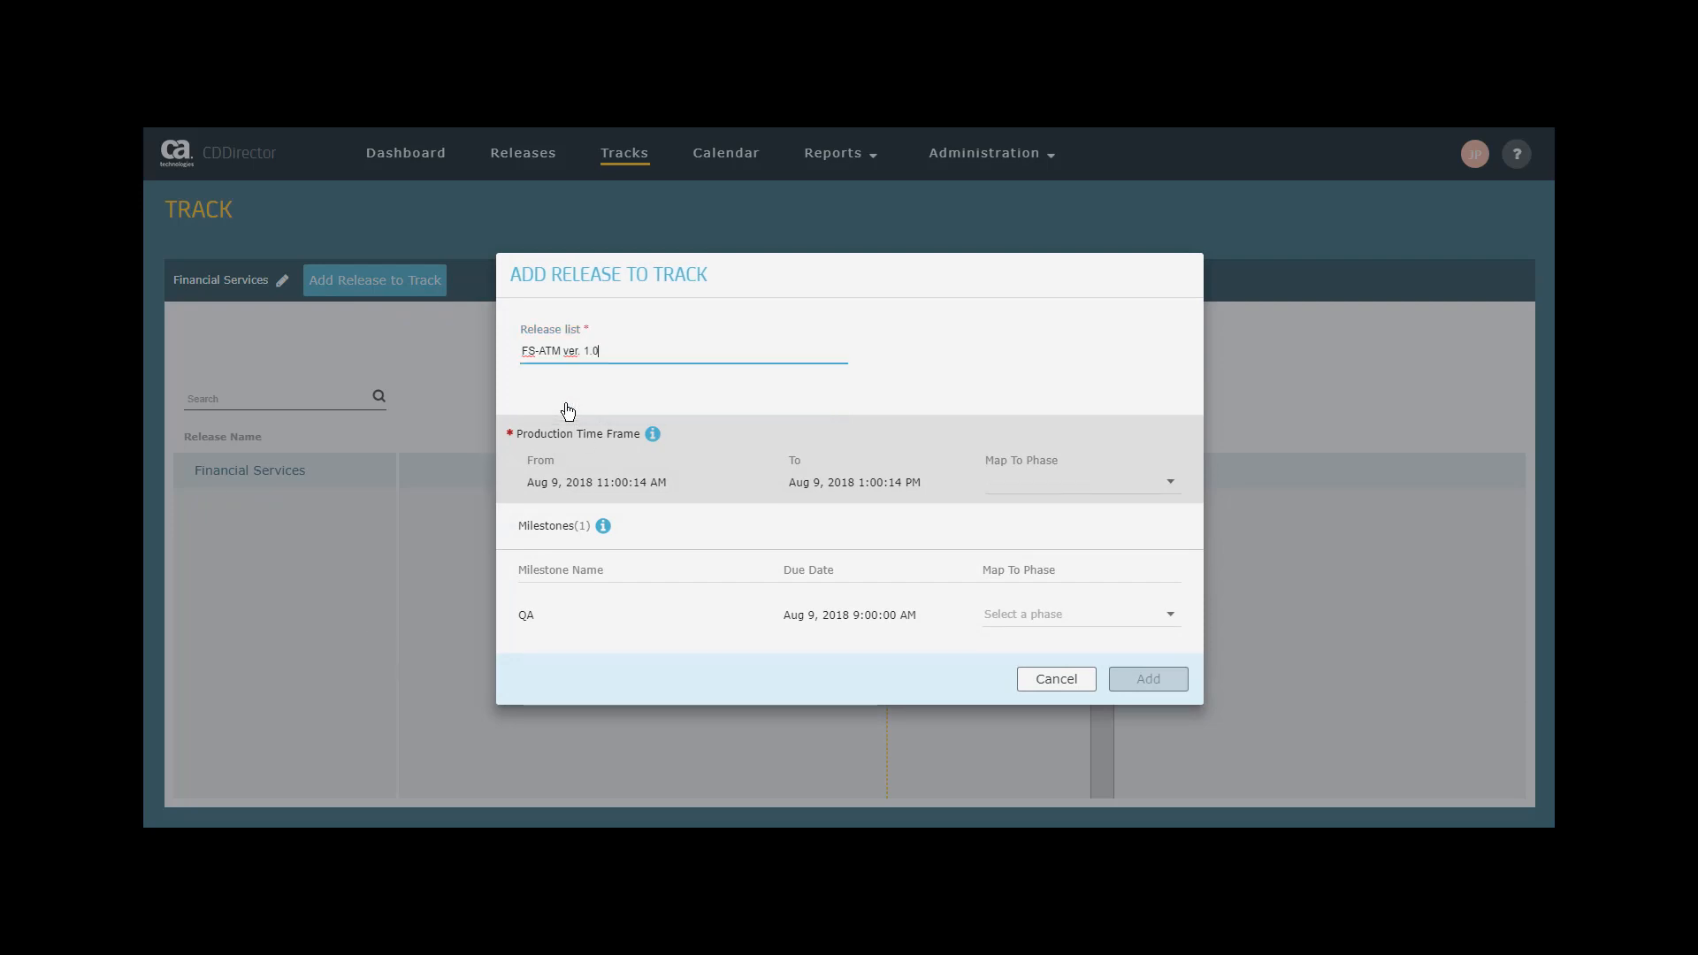
pyautogui.click(1040, 487)
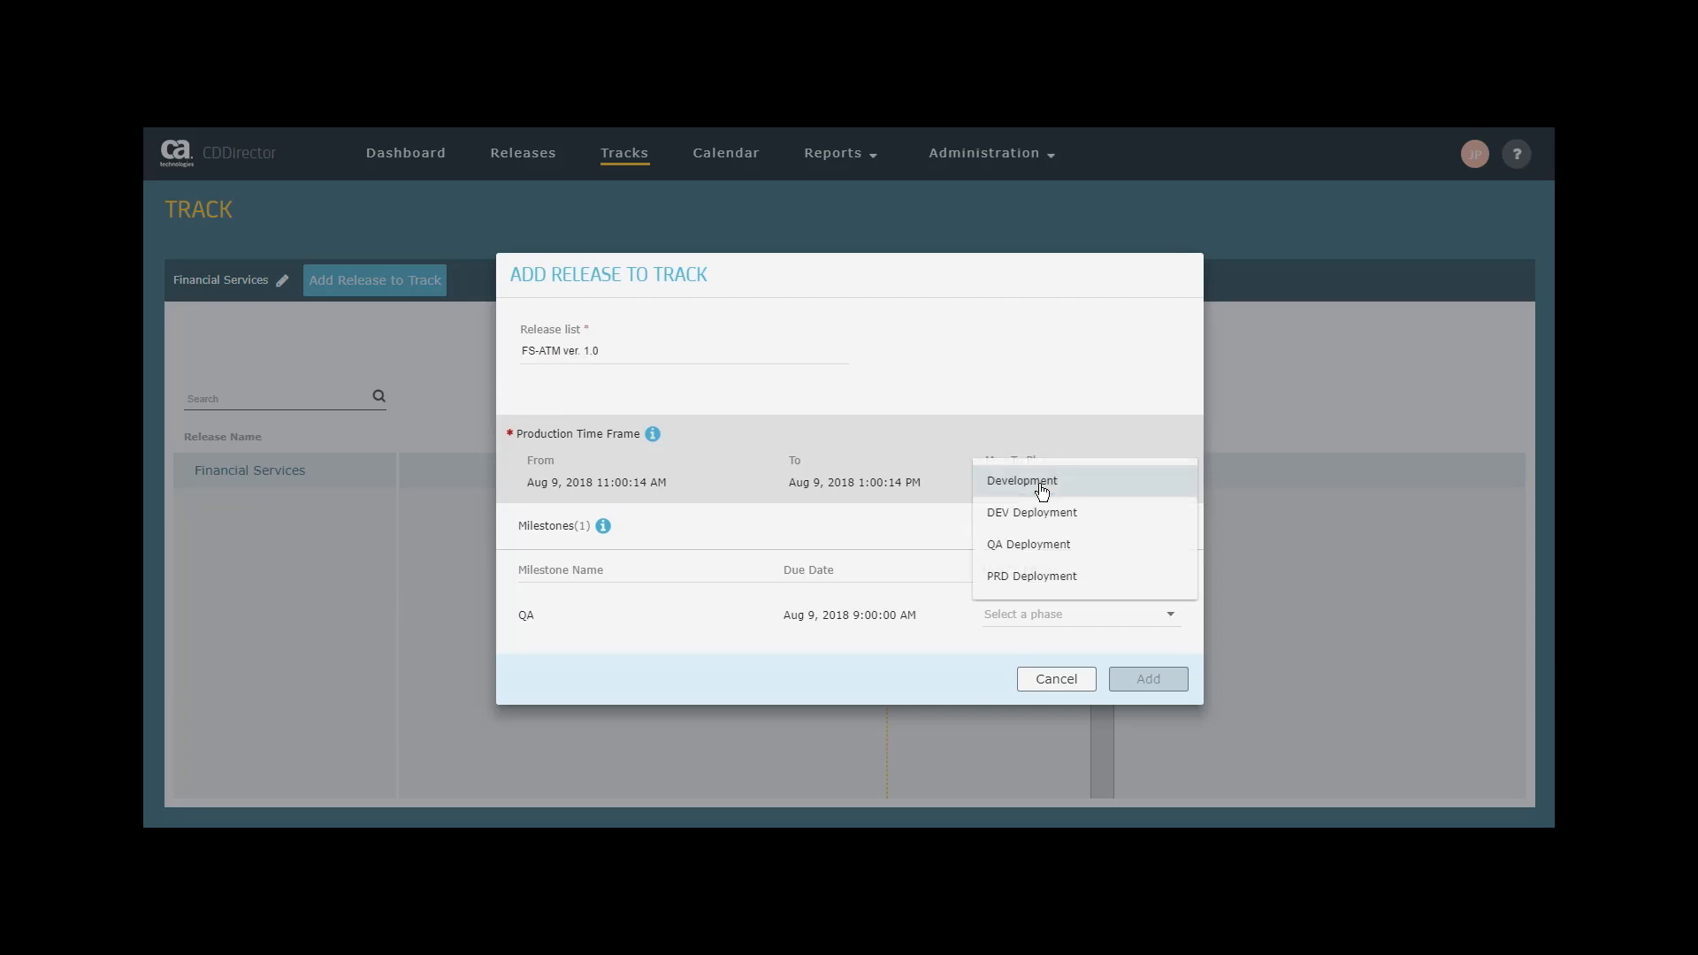
pyautogui.click(1020, 577)
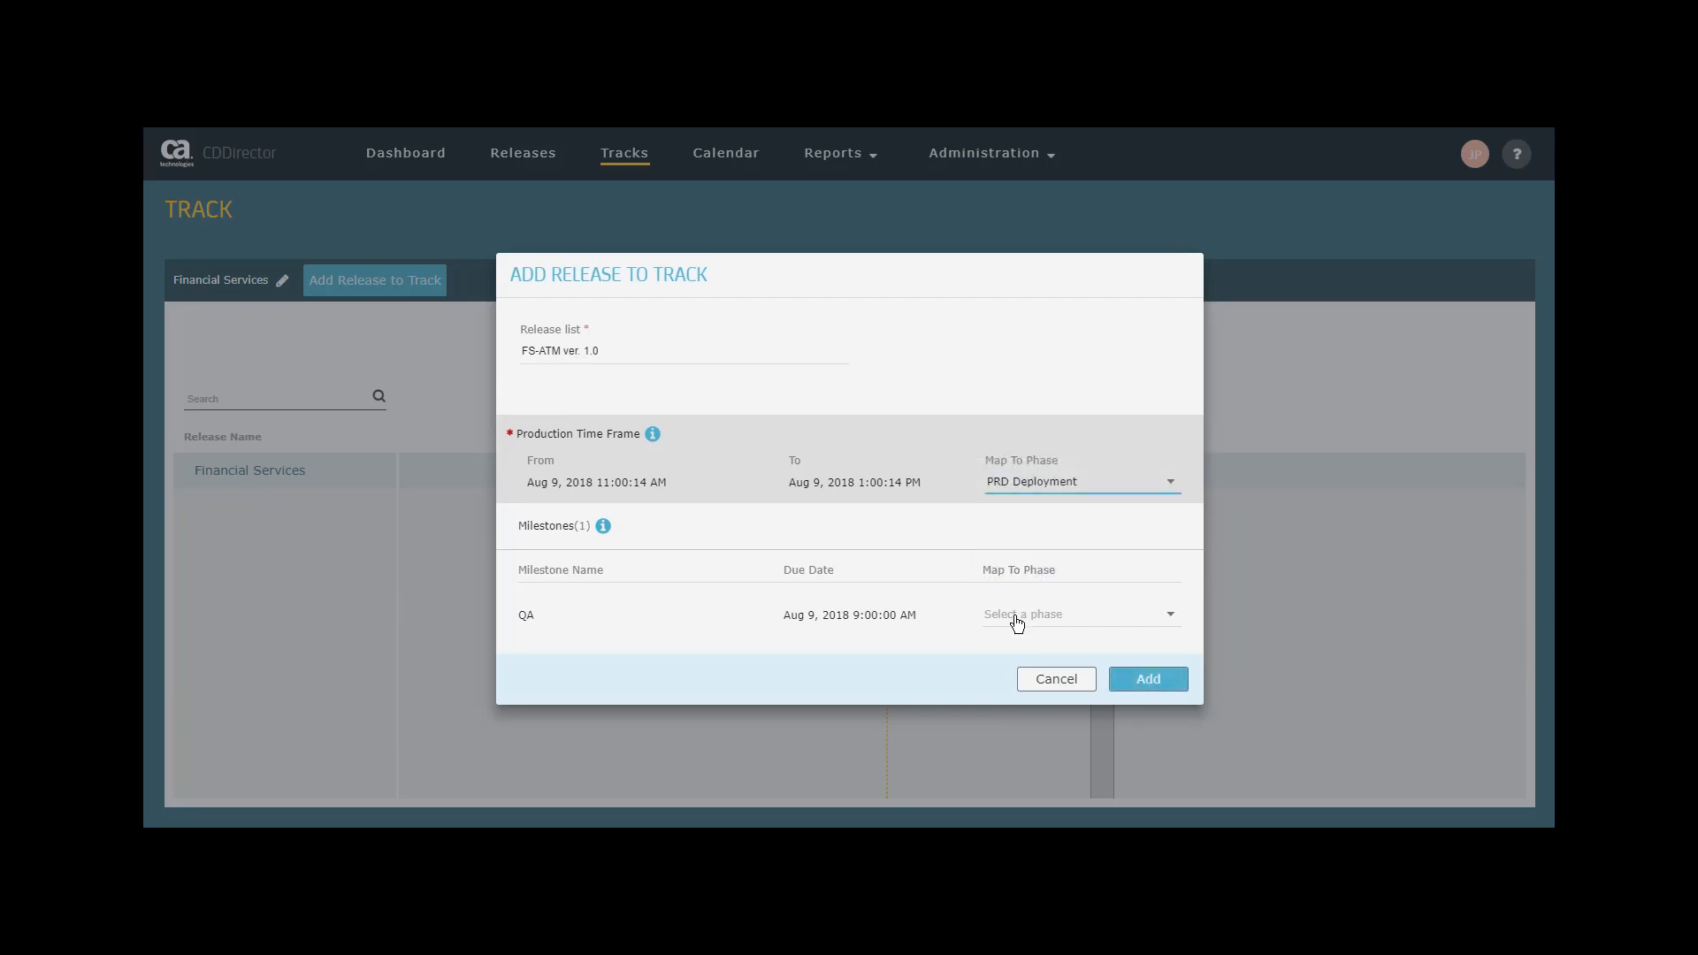
pyautogui.click(1015, 616)
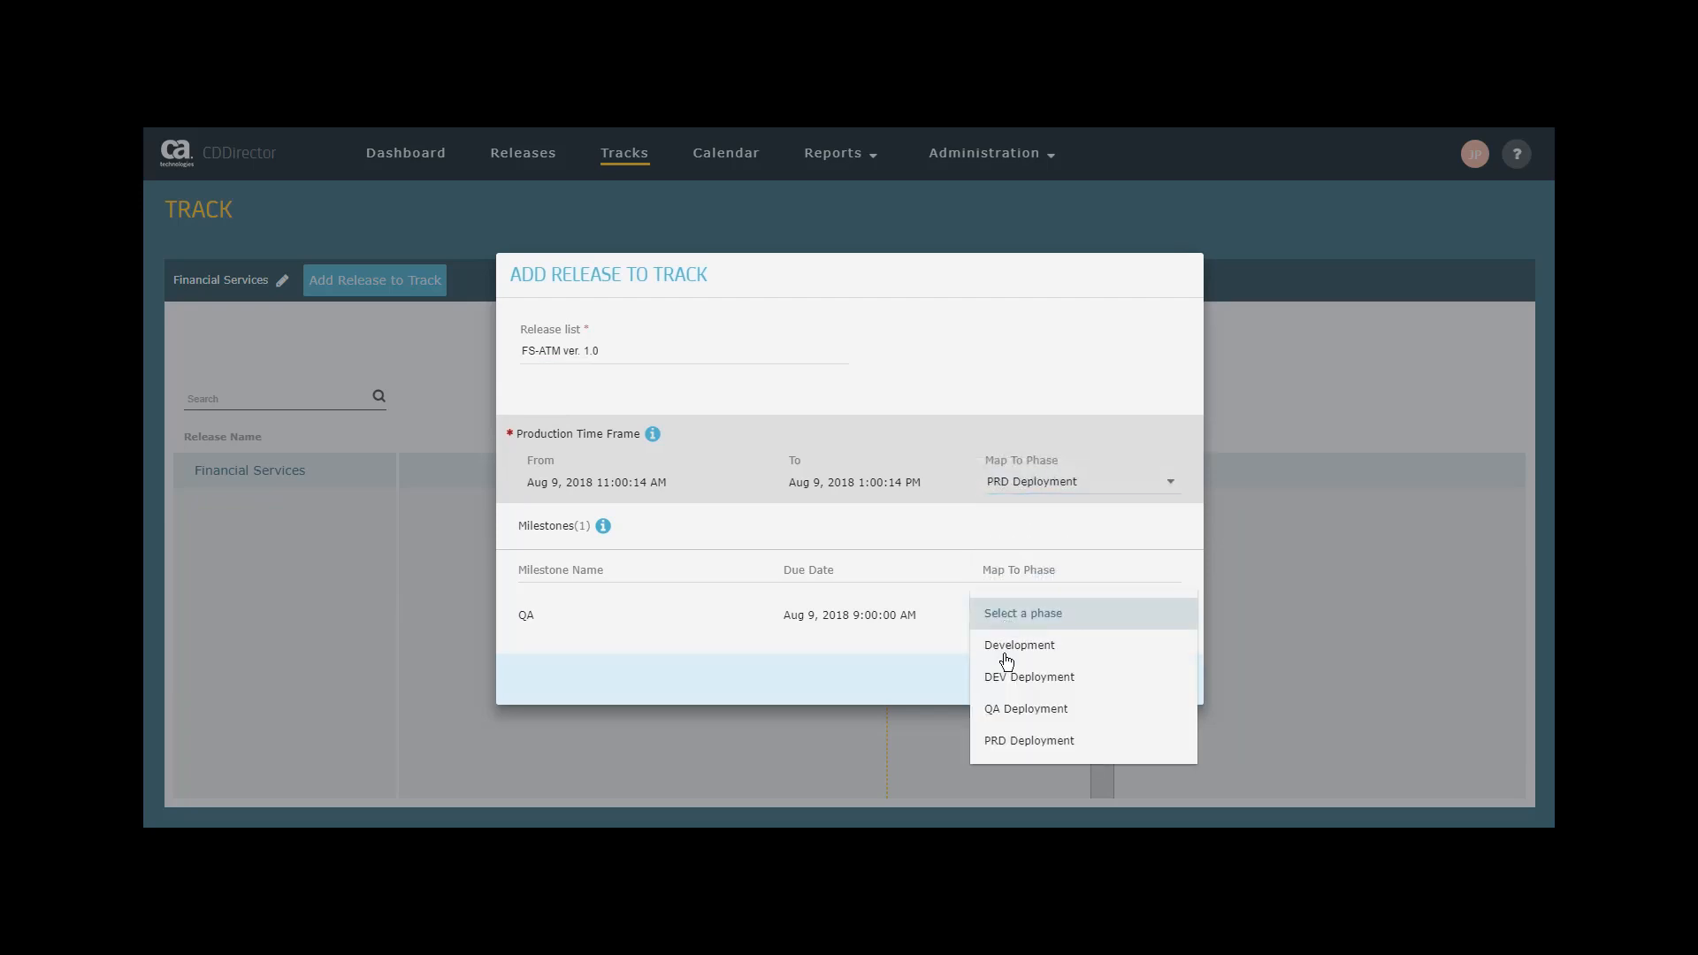
pyautogui.click(997, 712)
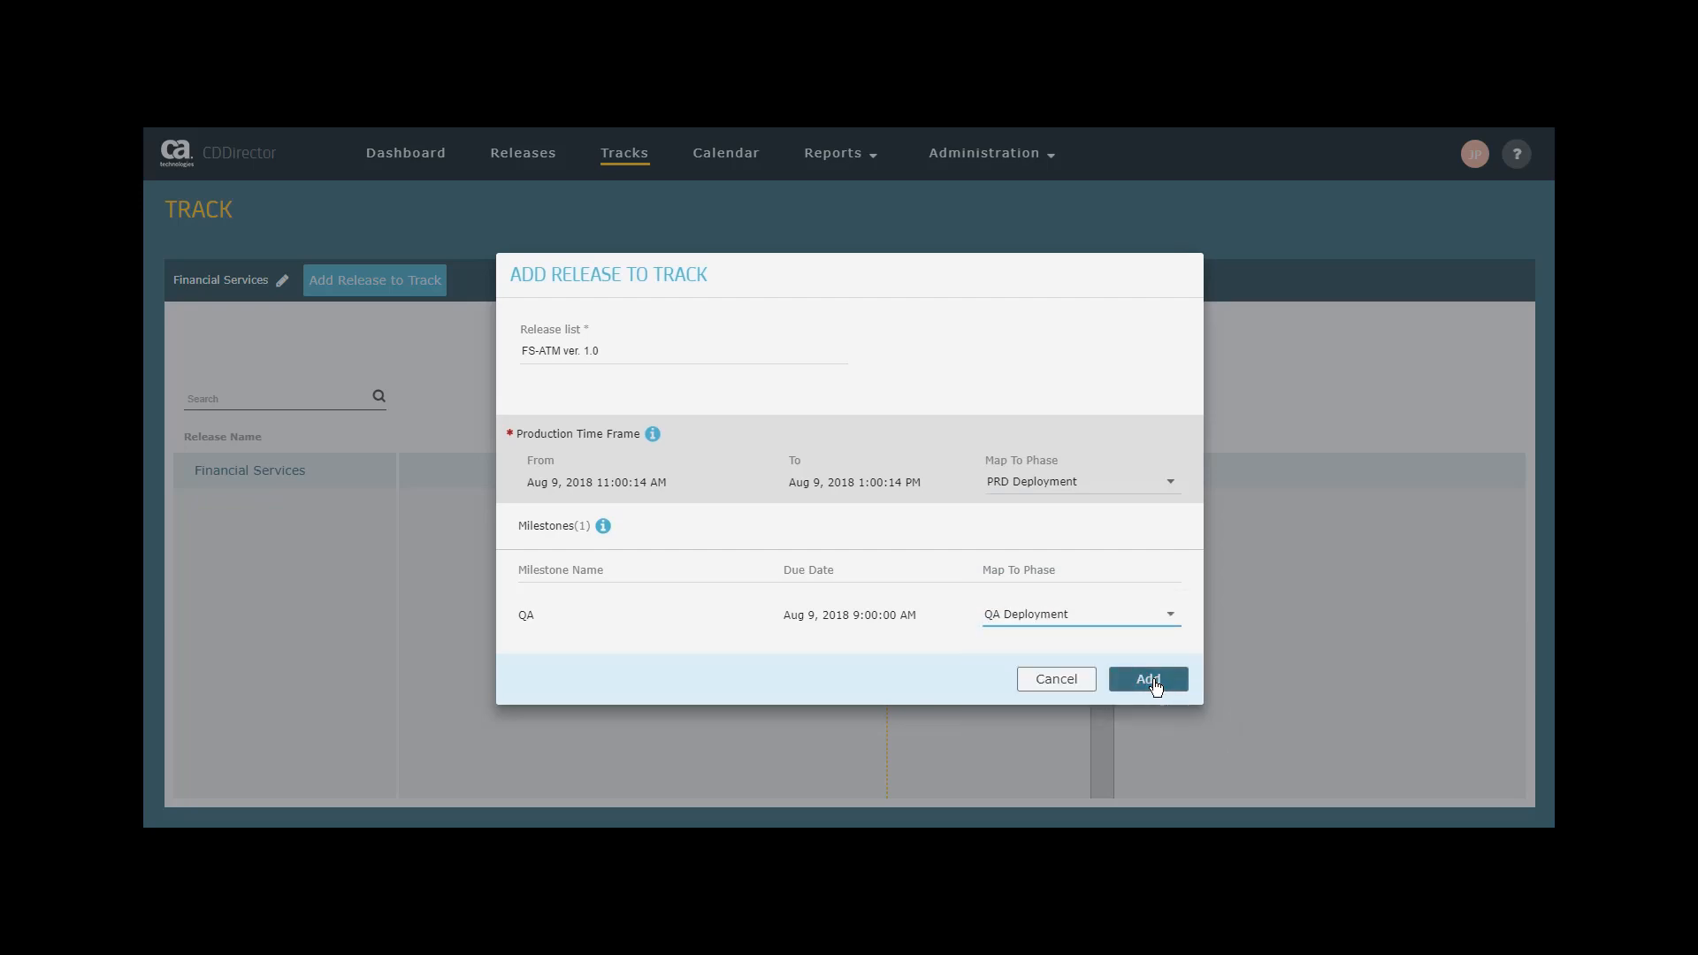
pyautogui.click(1149, 679)
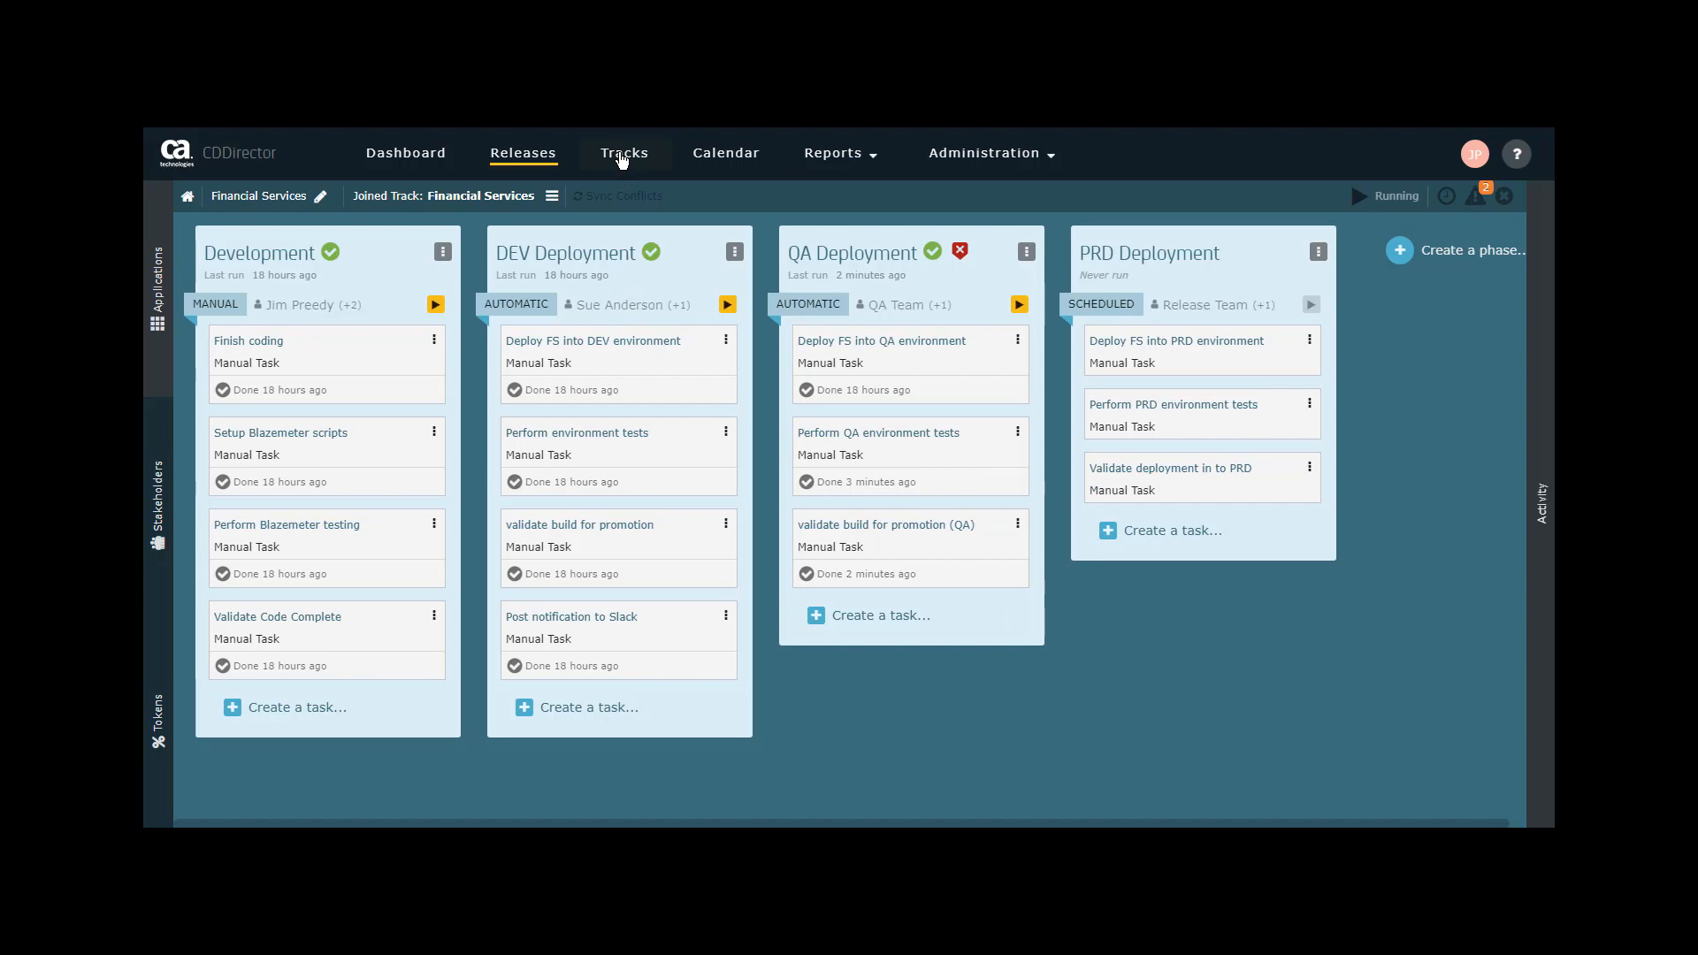
# Open the Financial Services track, approve all its releases for production, and check the FS-ATM production phase status
pyautogui.click(621, 156)
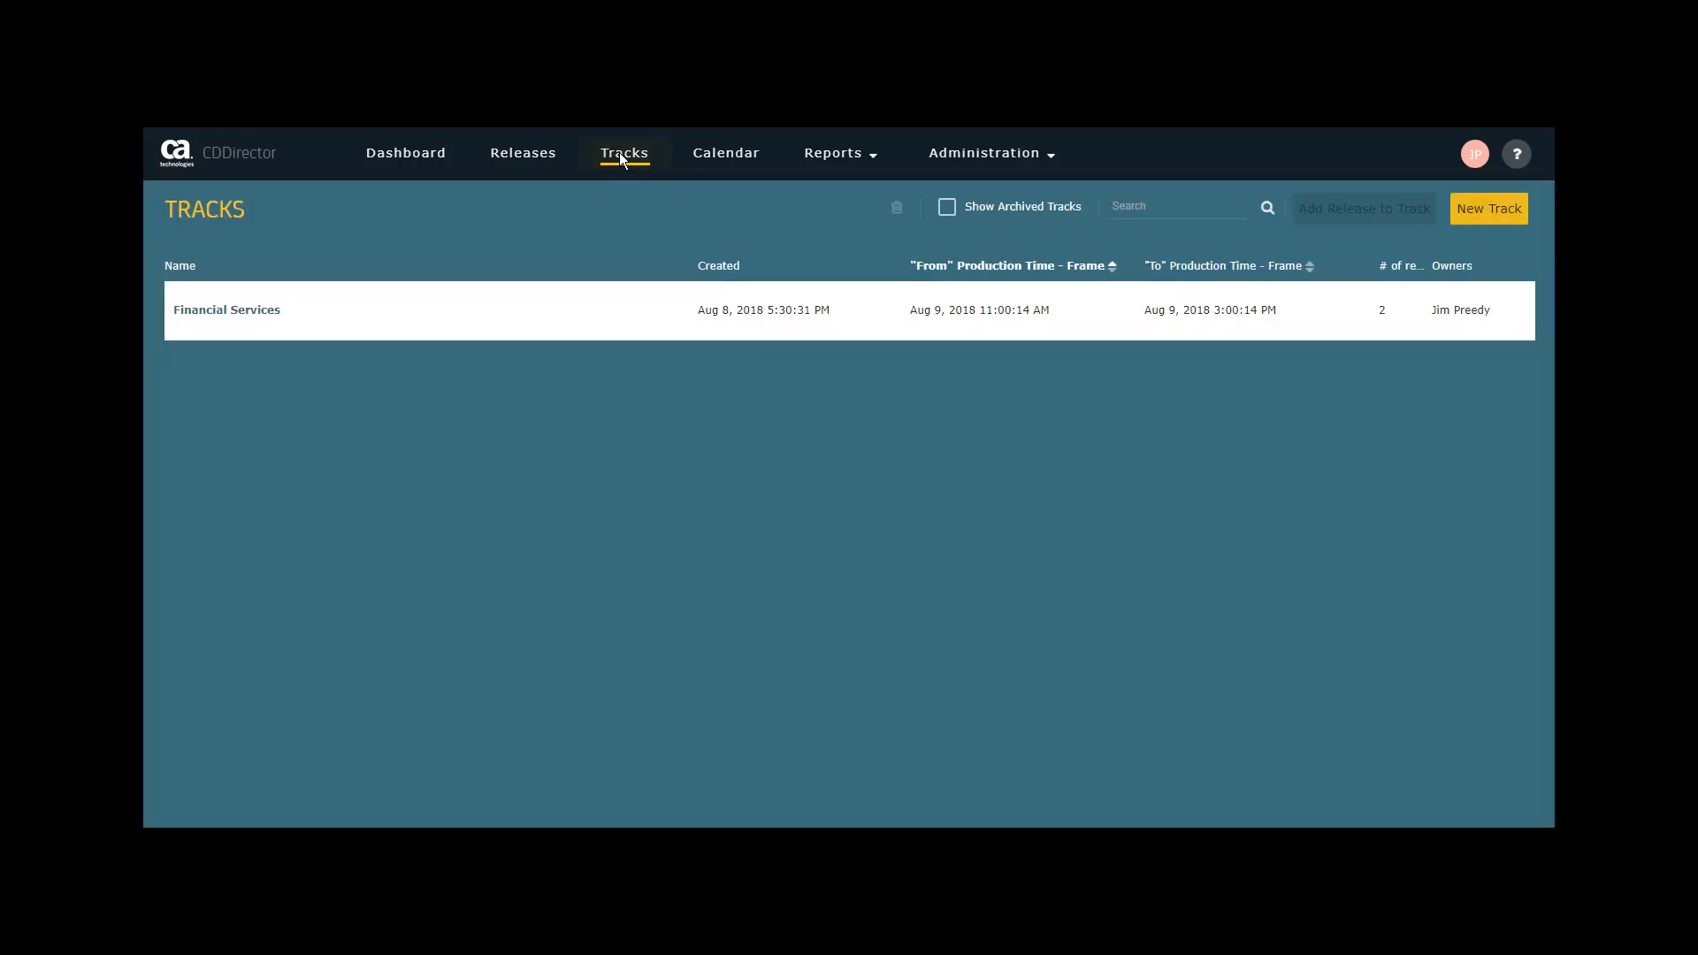
pyautogui.click(243, 316)
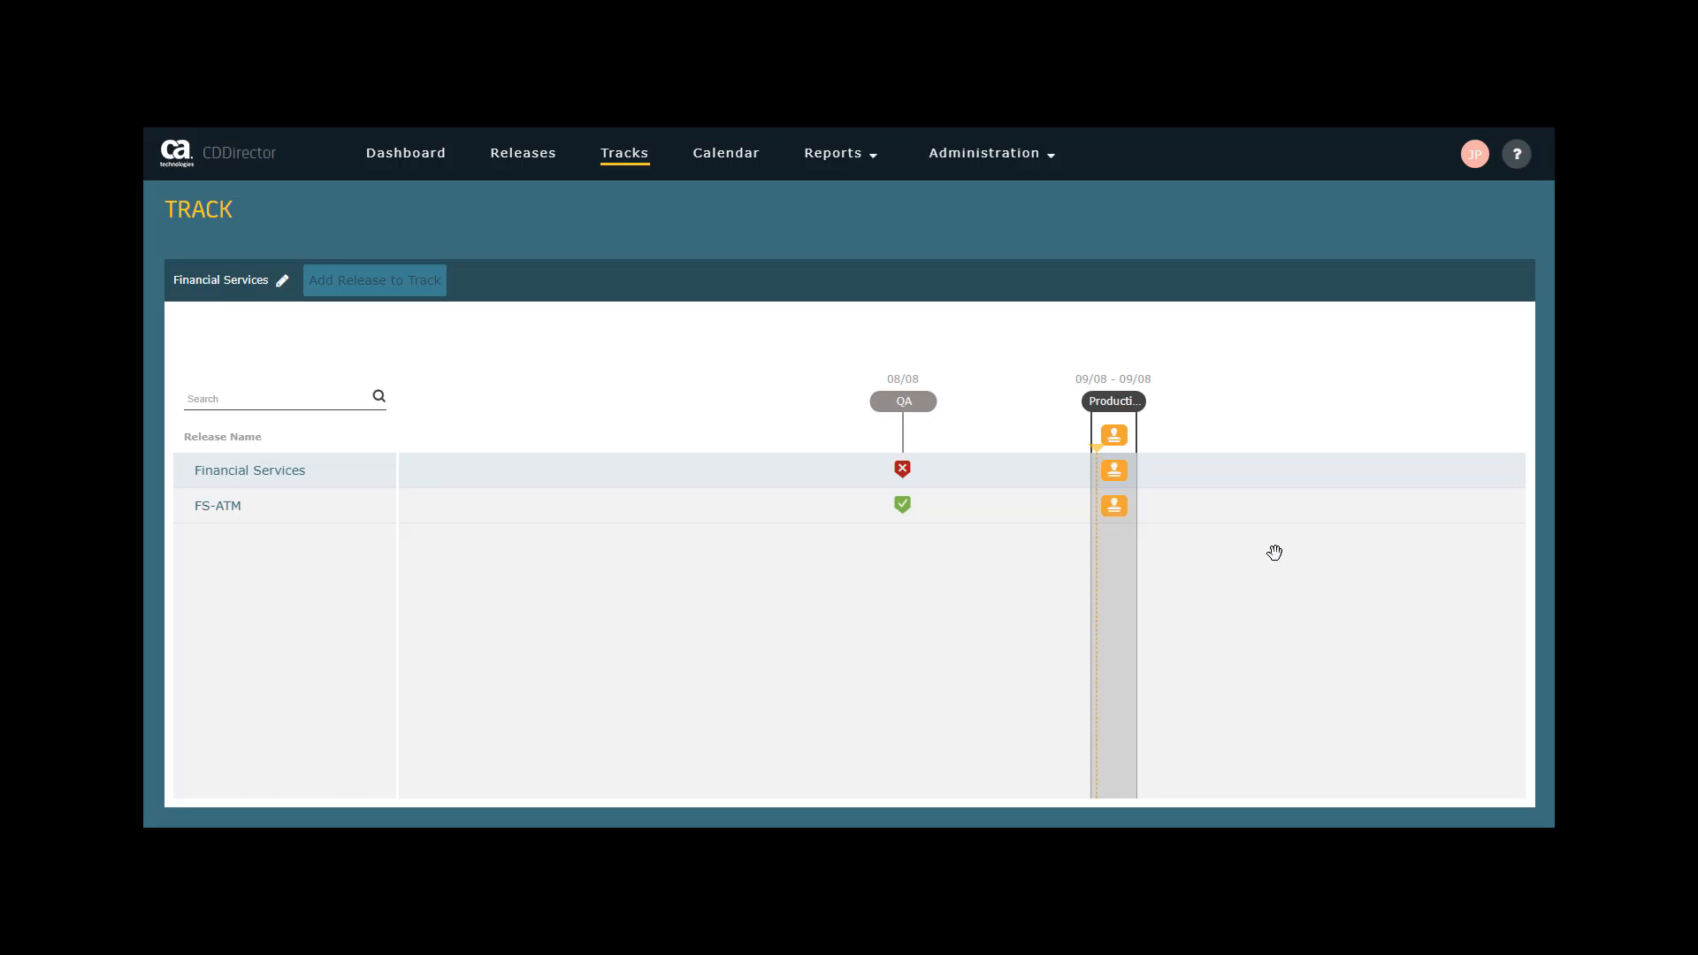
pyautogui.click(1114, 436)
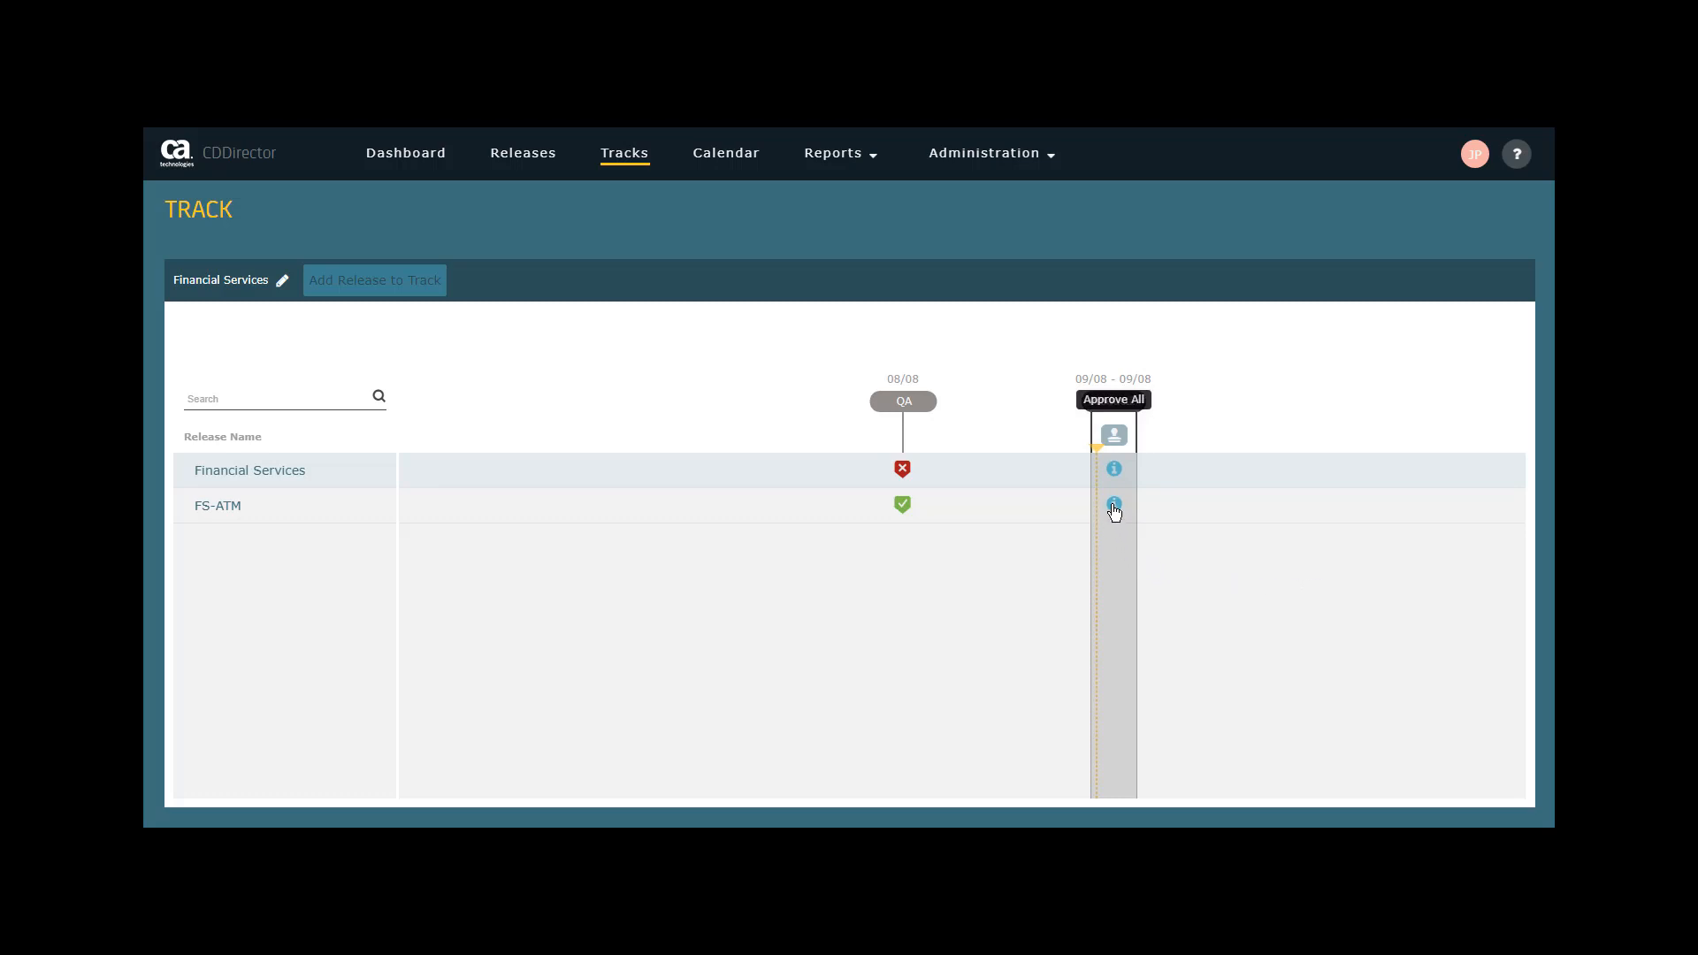
pyautogui.moveTo(1114, 511)
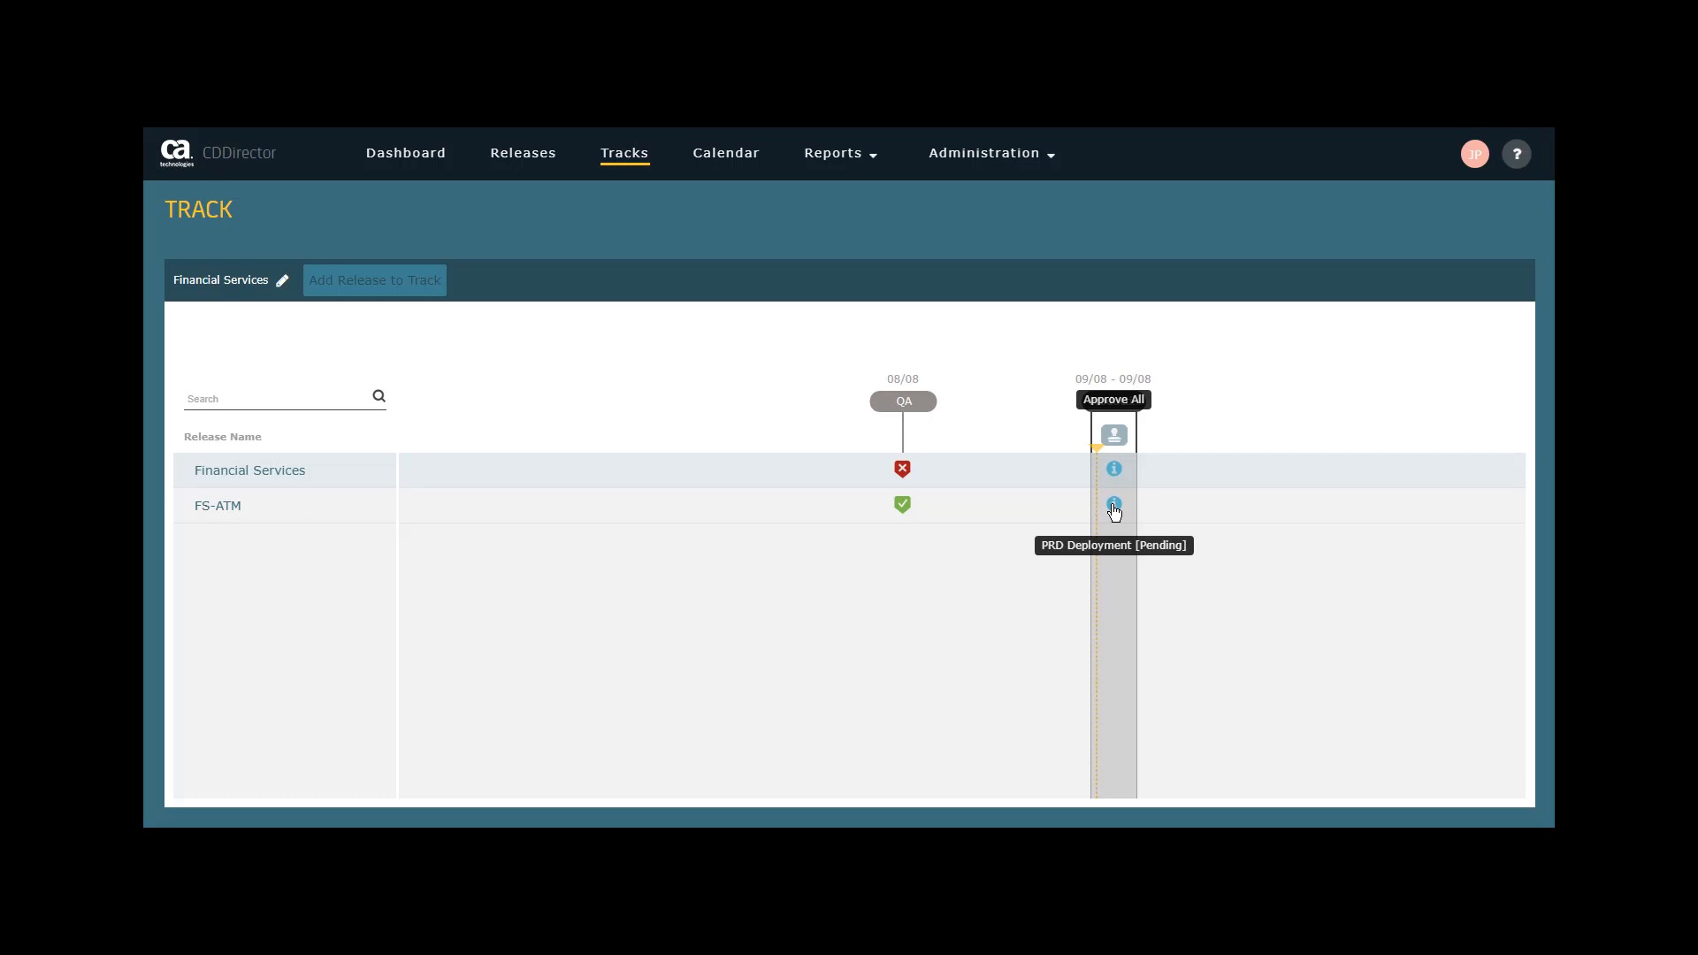